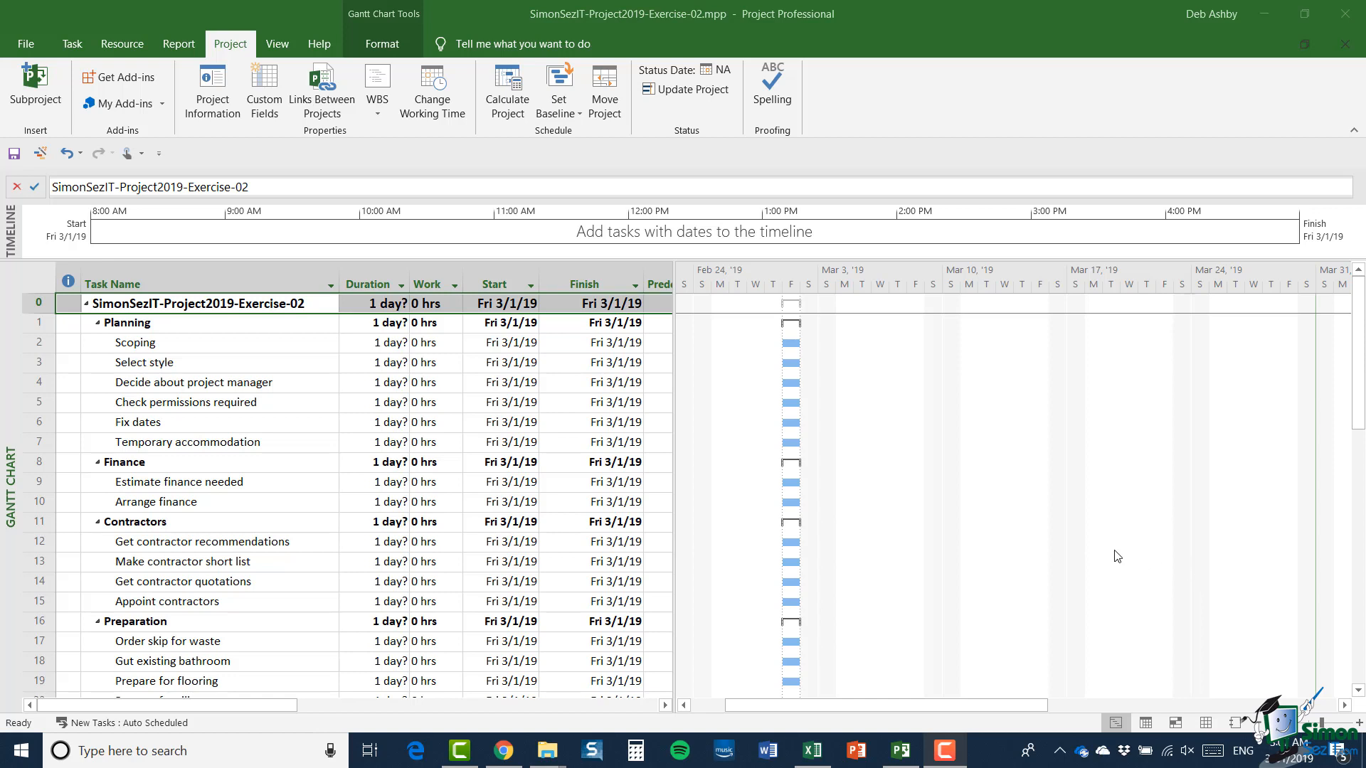
Step: Widen the task table to show the full Predecessors column while reviewing the Preparation tasks through Prepare for painting
left_click(38, 622)
scroll(349, 524, "down", 4)
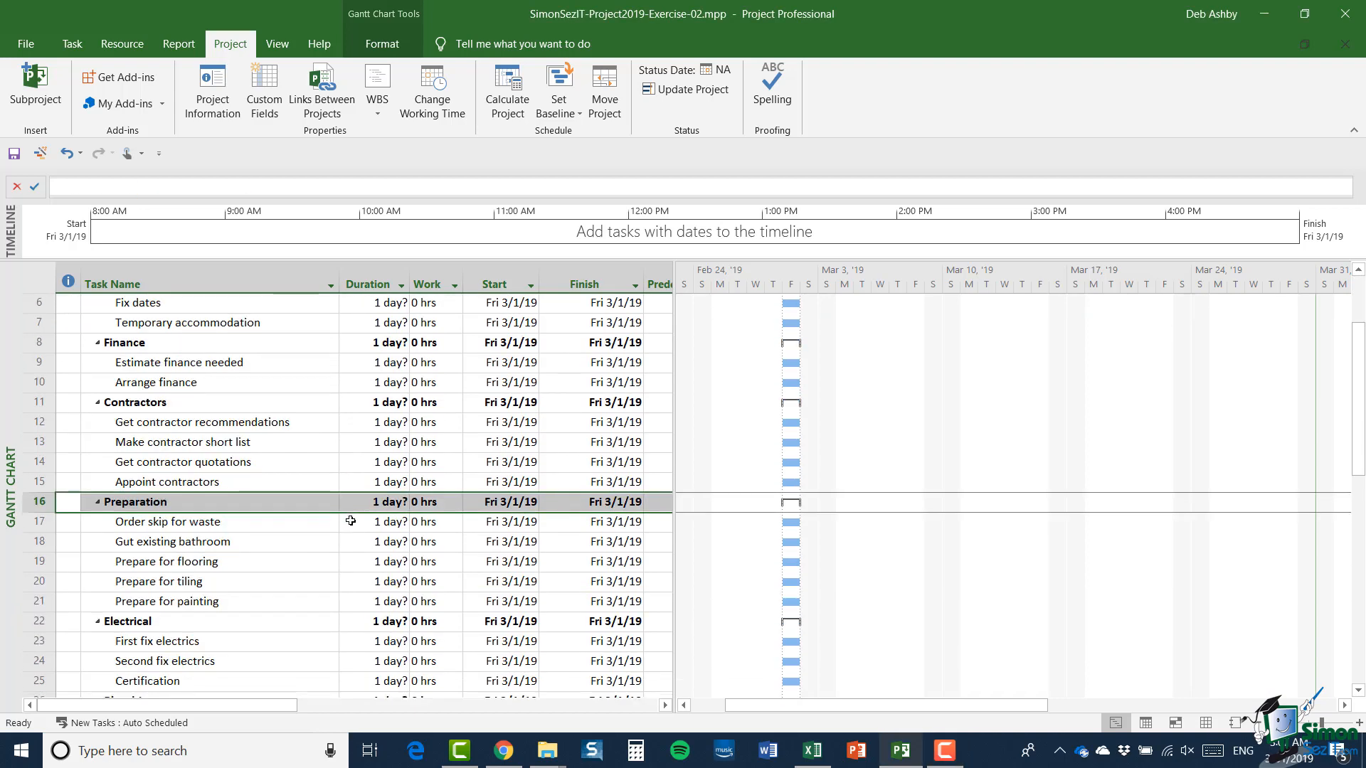
left_click_drag(736, 427, 747, 427)
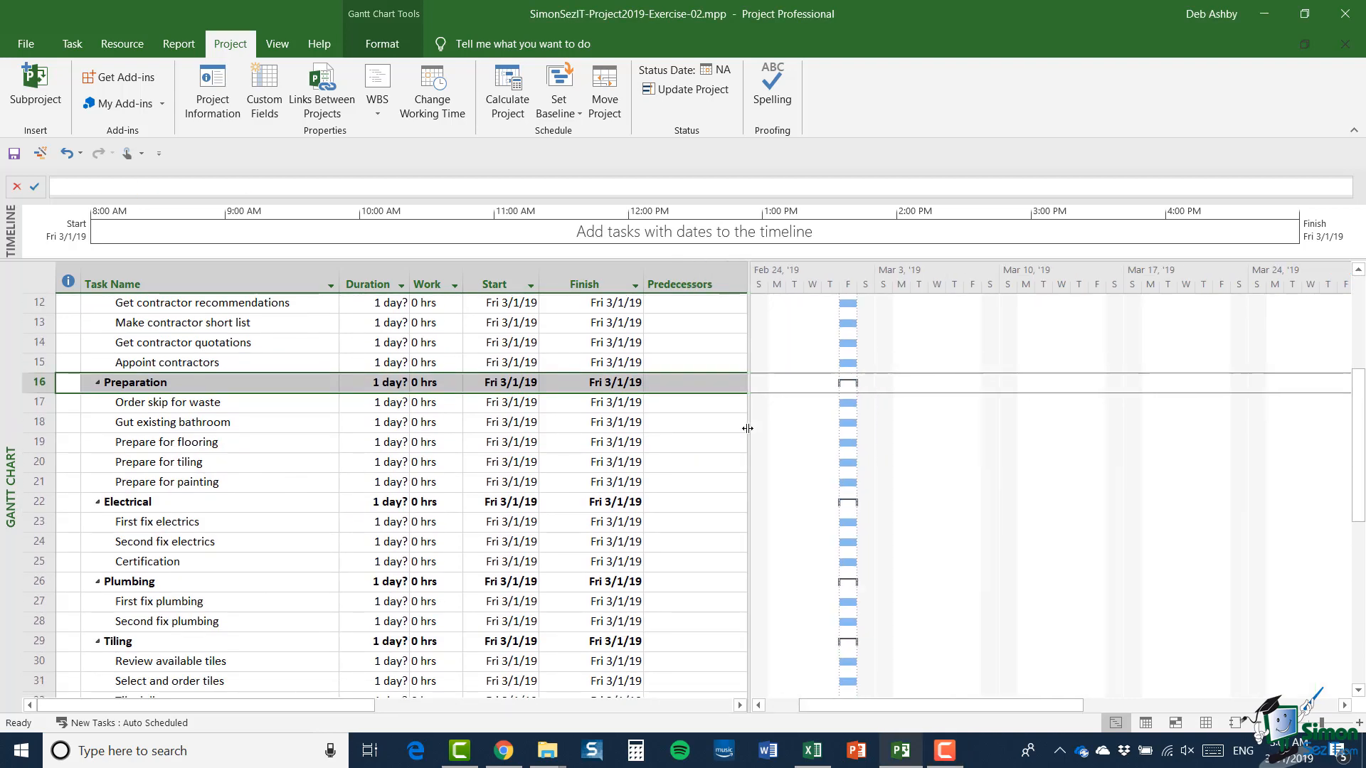
left_click(39, 484)
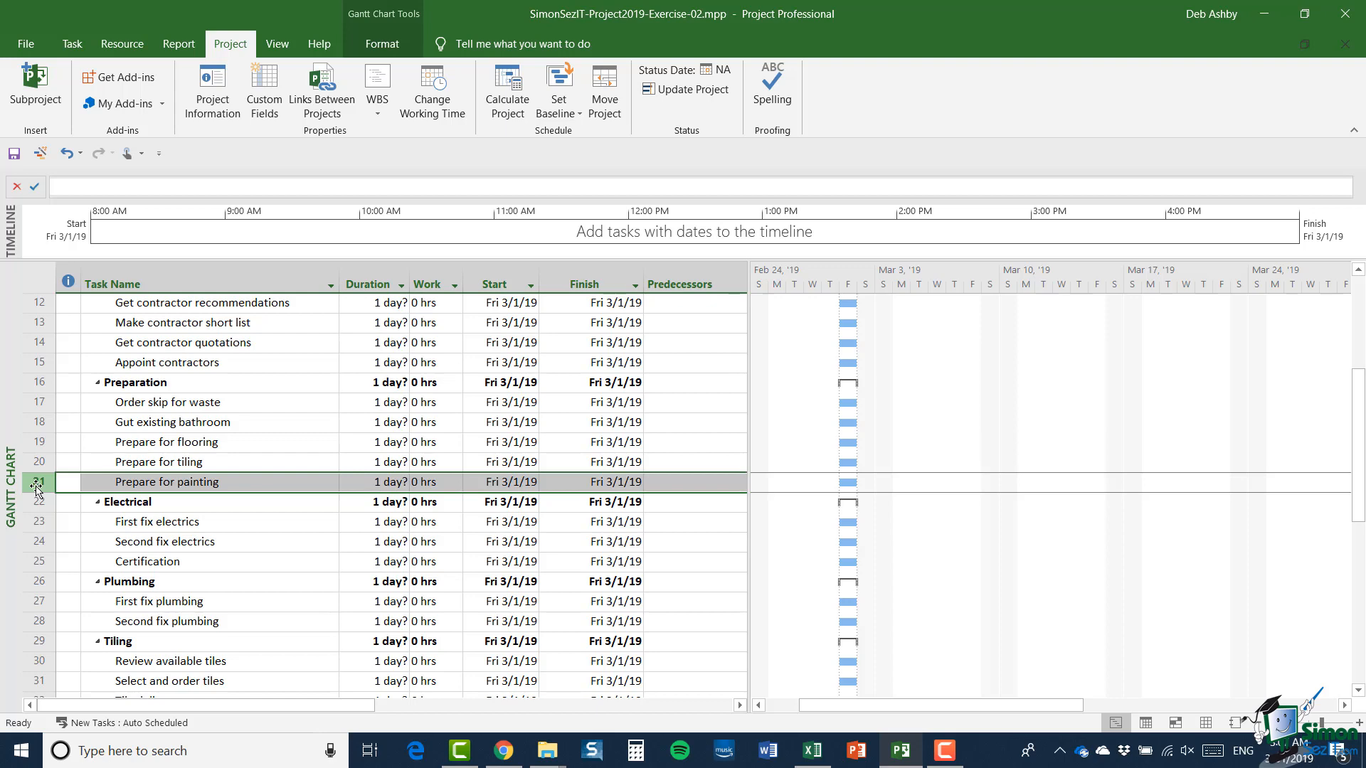
scroll(243, 493, "down", 3)
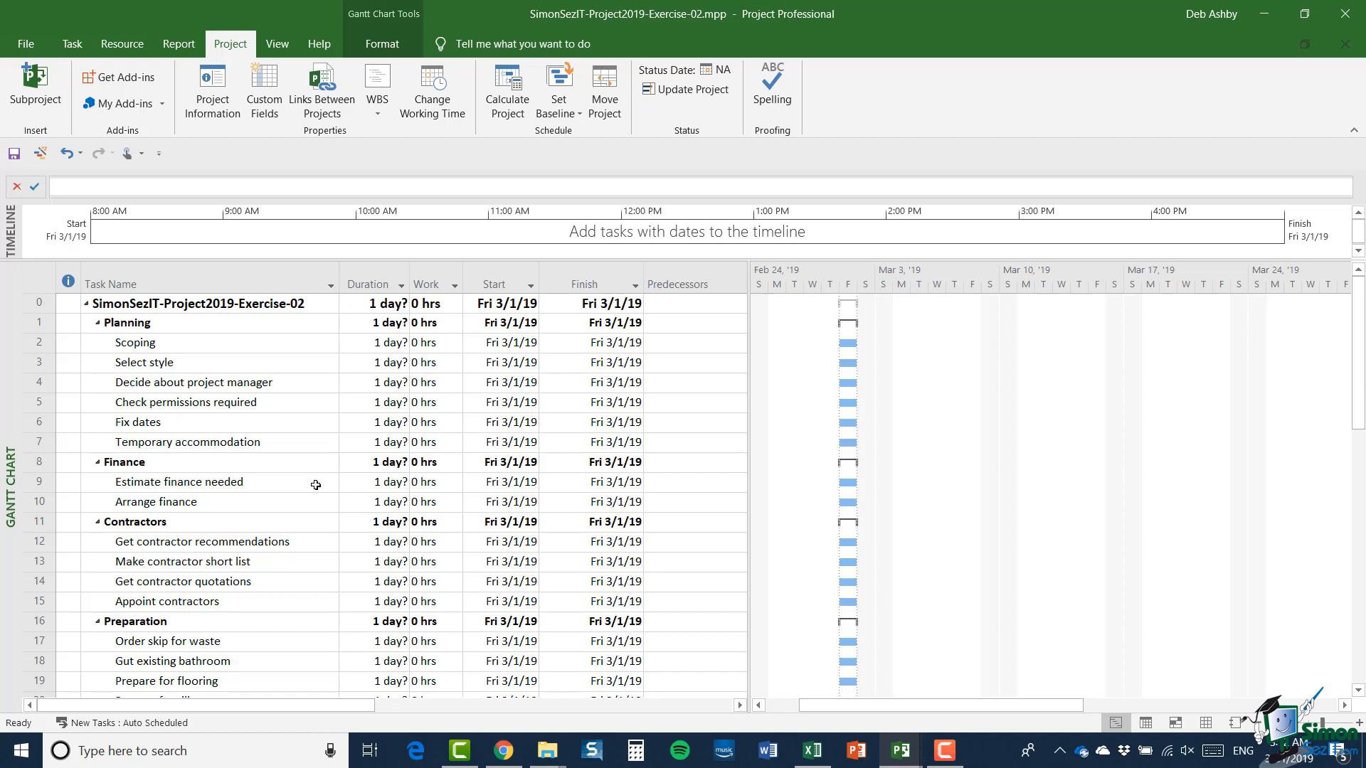
Step: Examine how tasks are grouped under the Planning, Finance and Contractors summary tasks and the groups below them
left_click(39, 323)
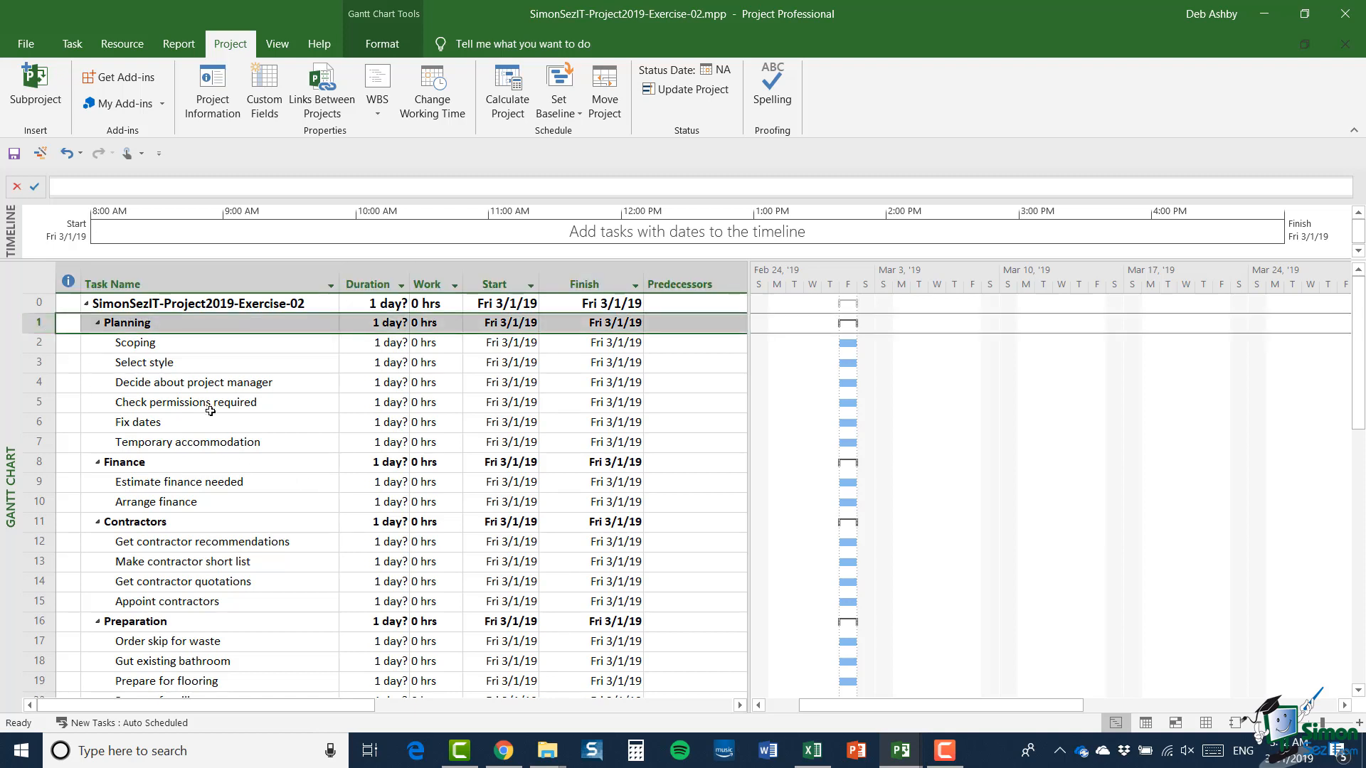
left_click(40, 463)
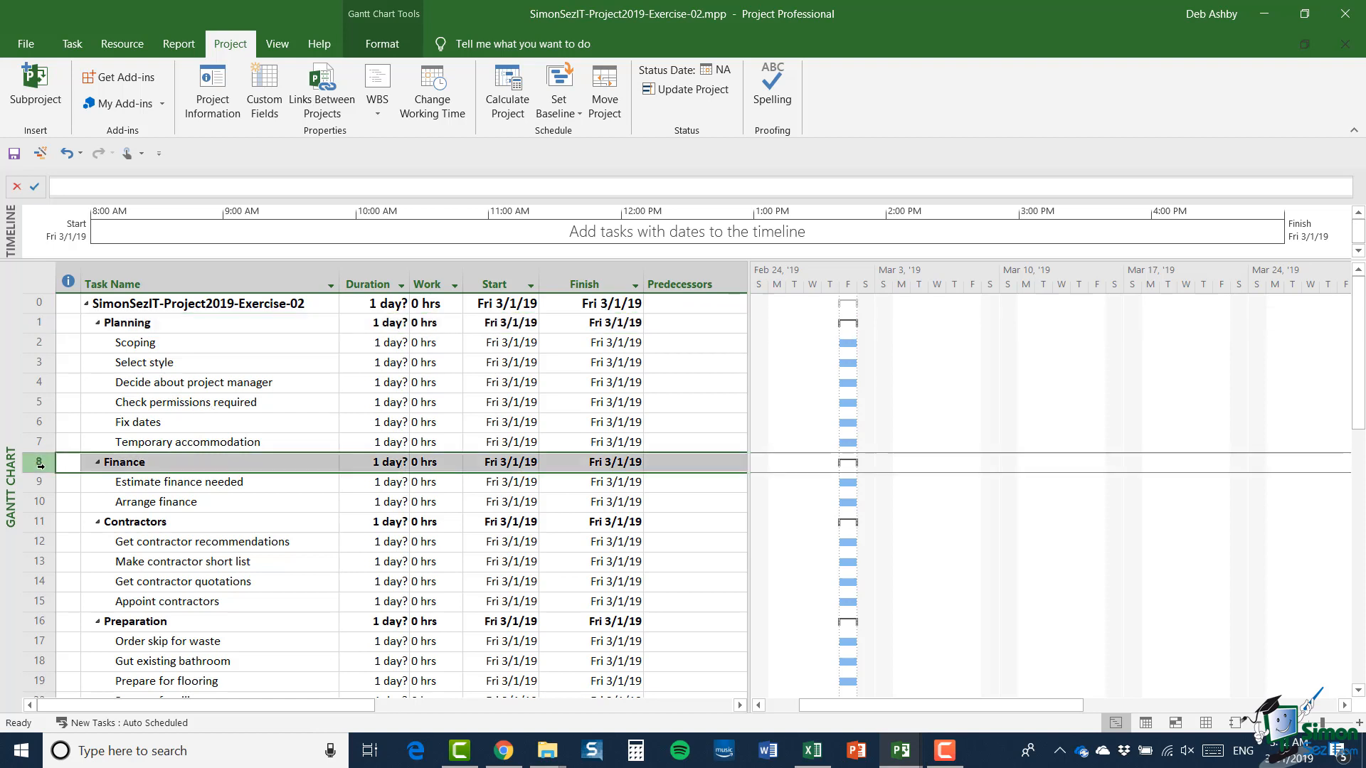
left_click(36, 525)
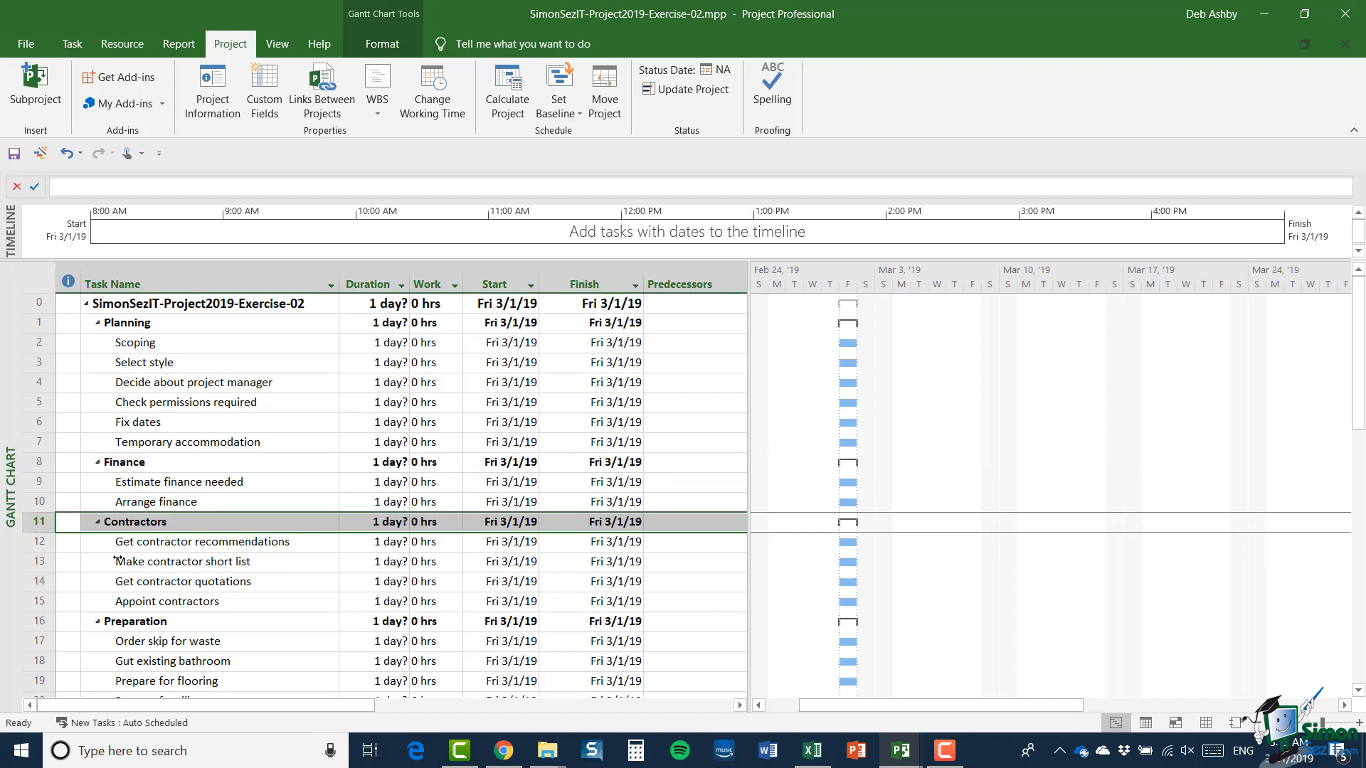
scroll(250, 507, "down", 2)
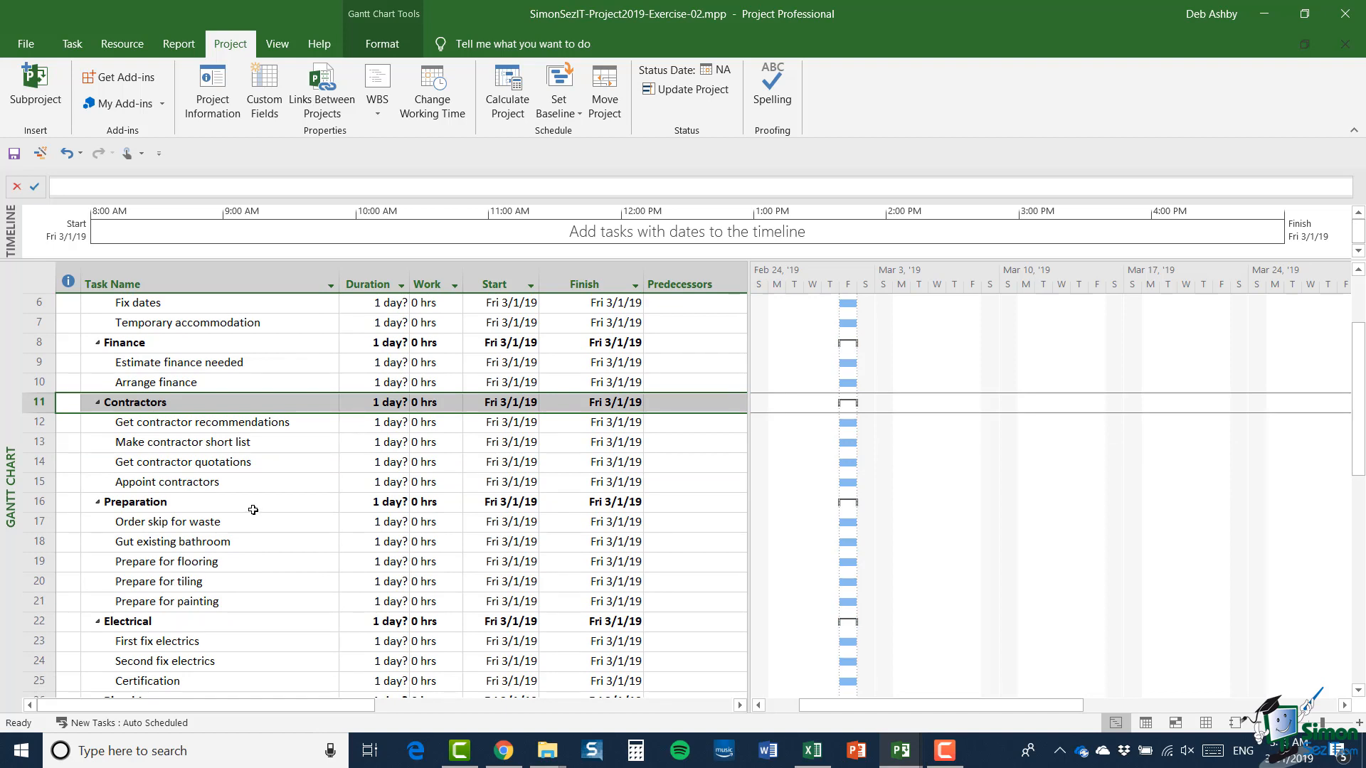
scroll(242, 531, "down", 1)
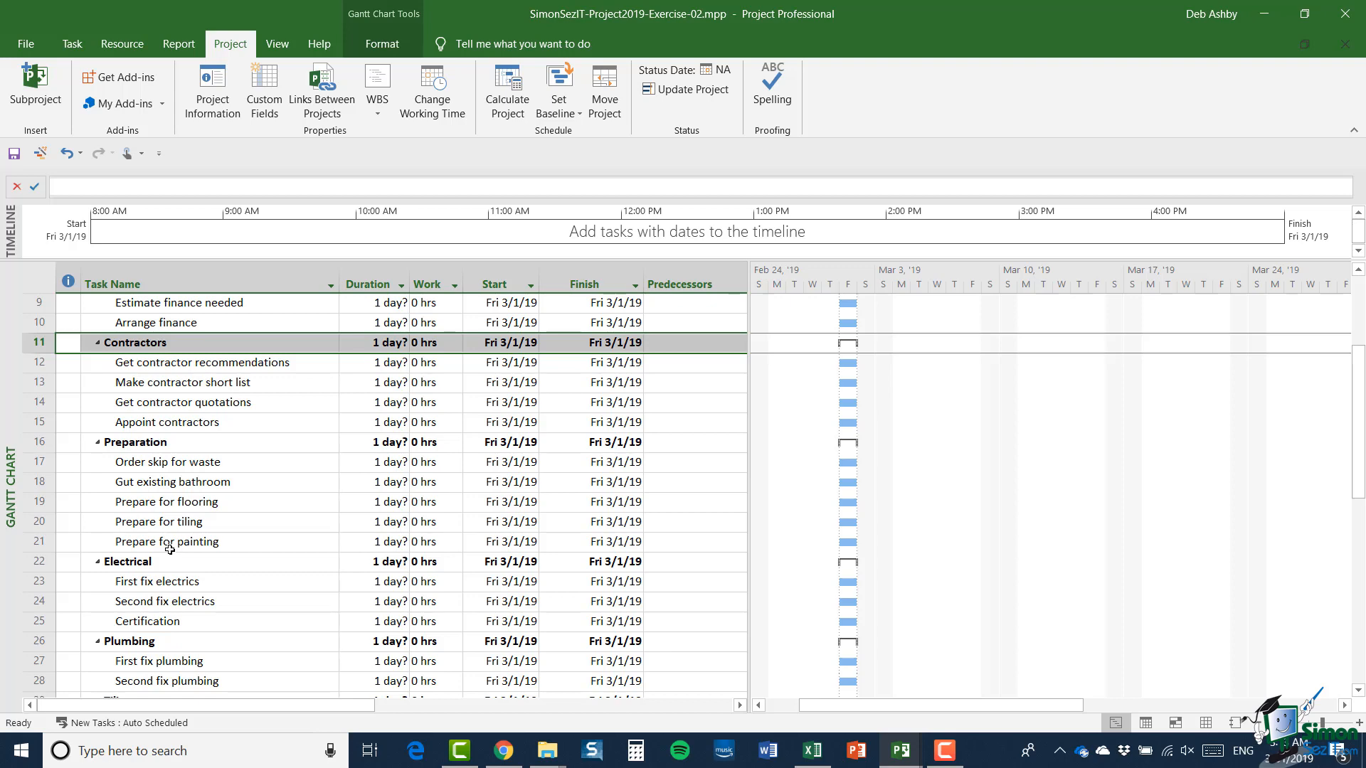
scroll(169, 550, "down", 3)
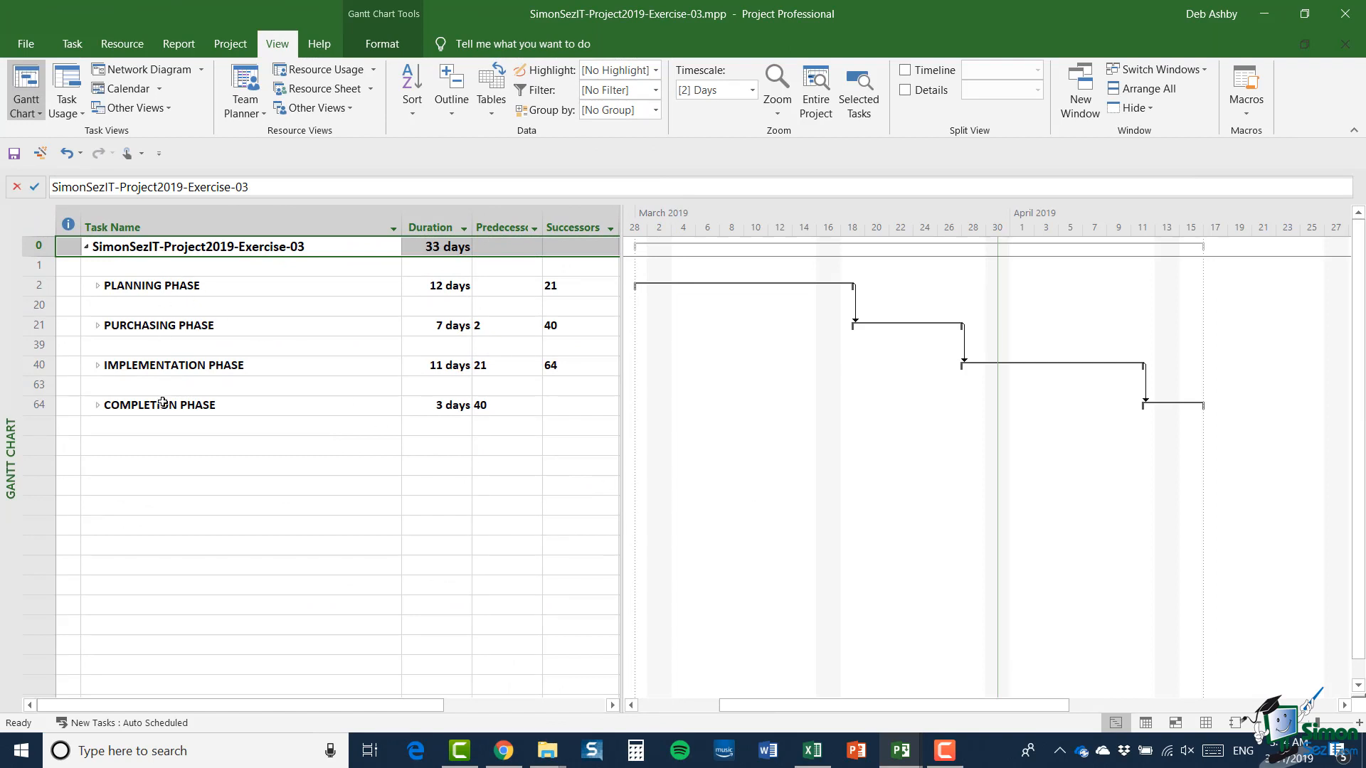
Step: Examine the PLANNING PHASE row and the Duration, Predecessors and Successors columns in the Exercise-03 project
left_click(41, 287)
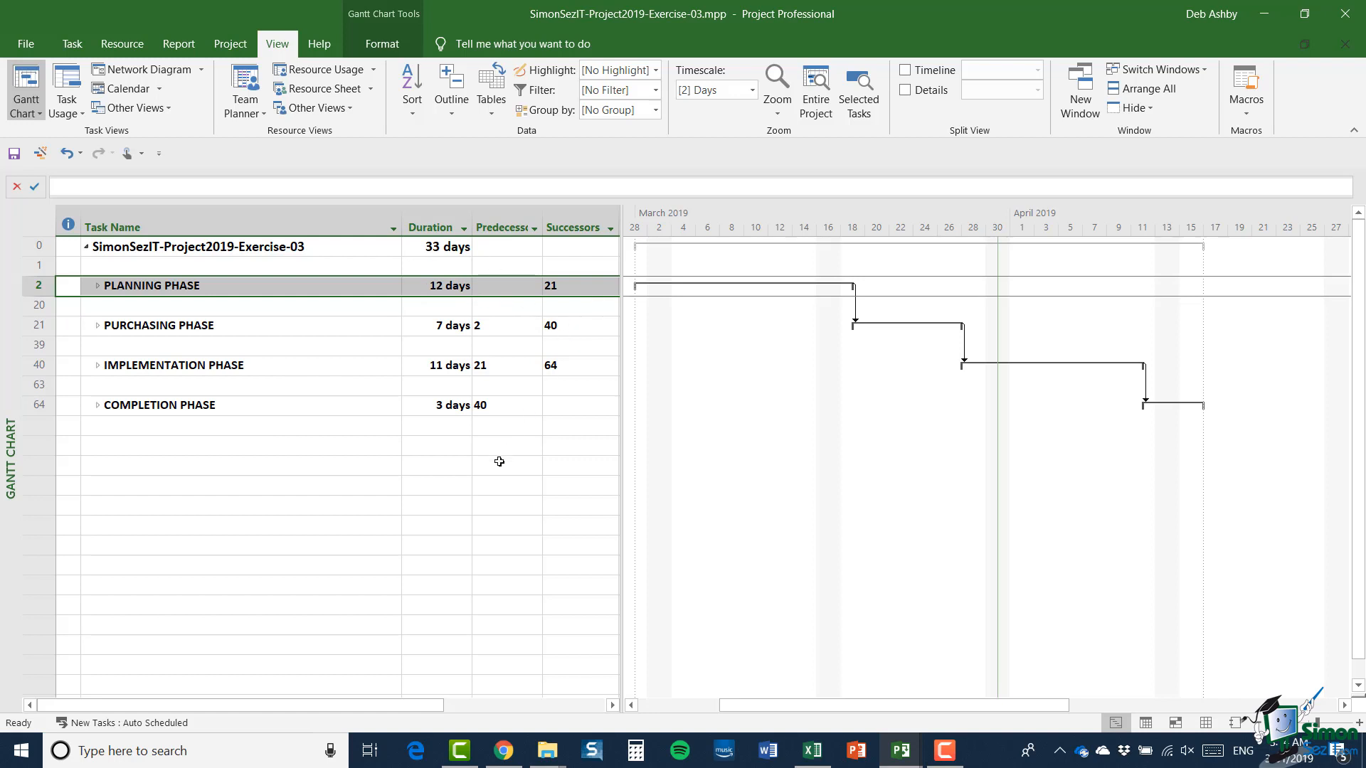
left_click(421, 220)
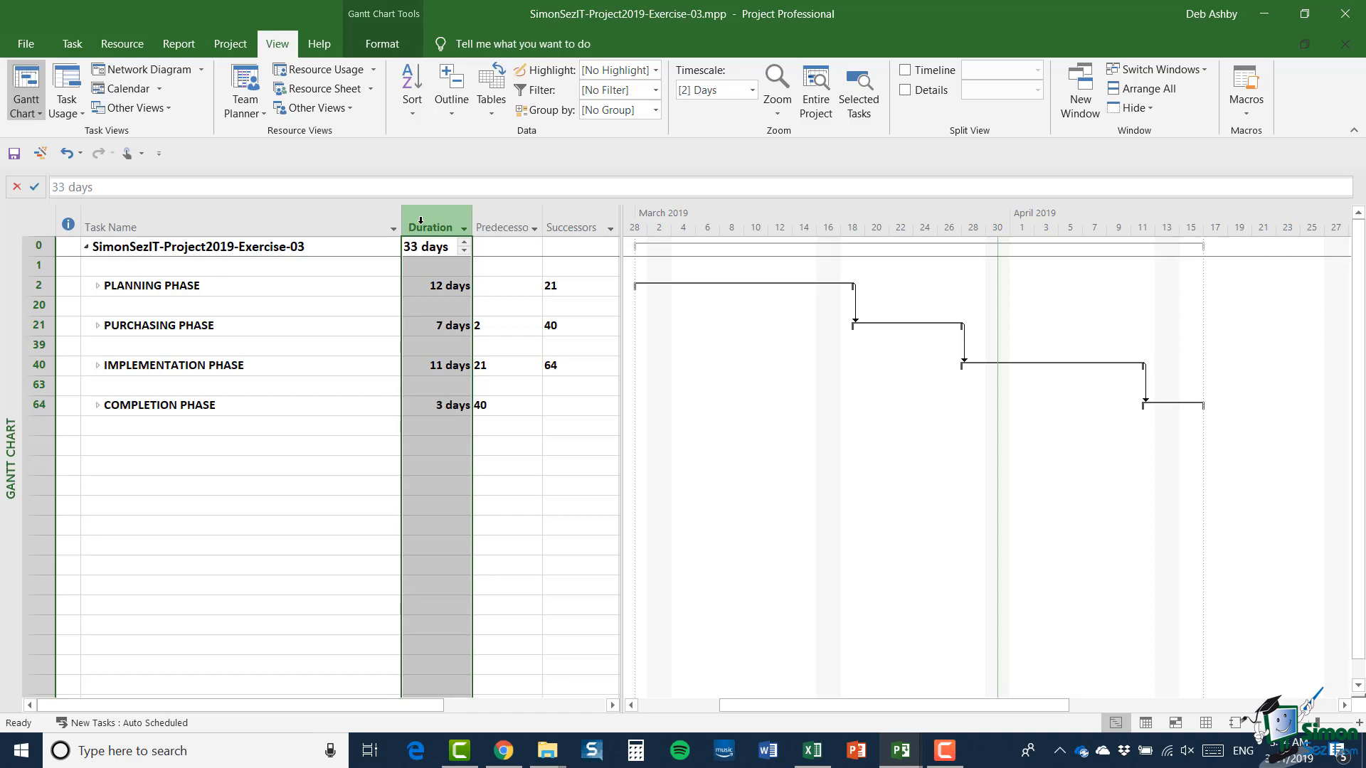
left_click(519, 220)
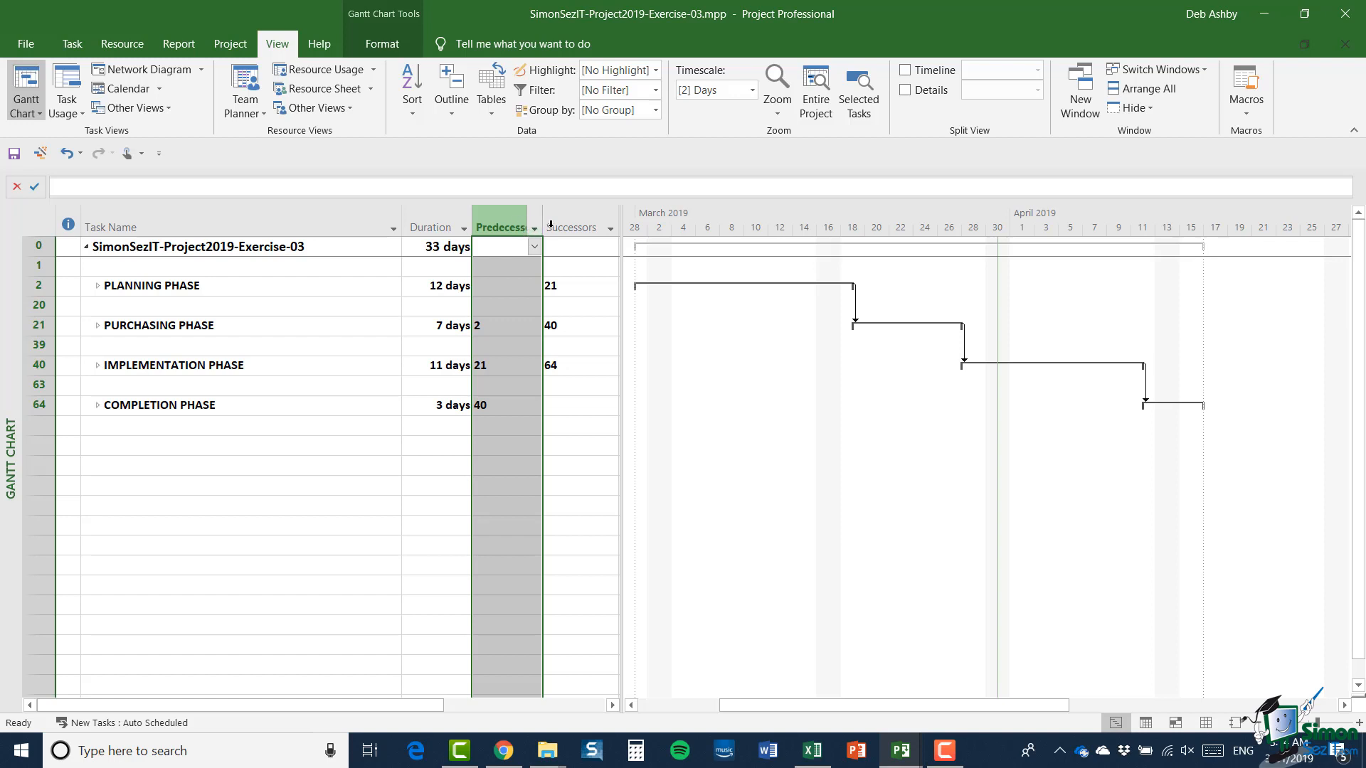
left_click(572, 223)
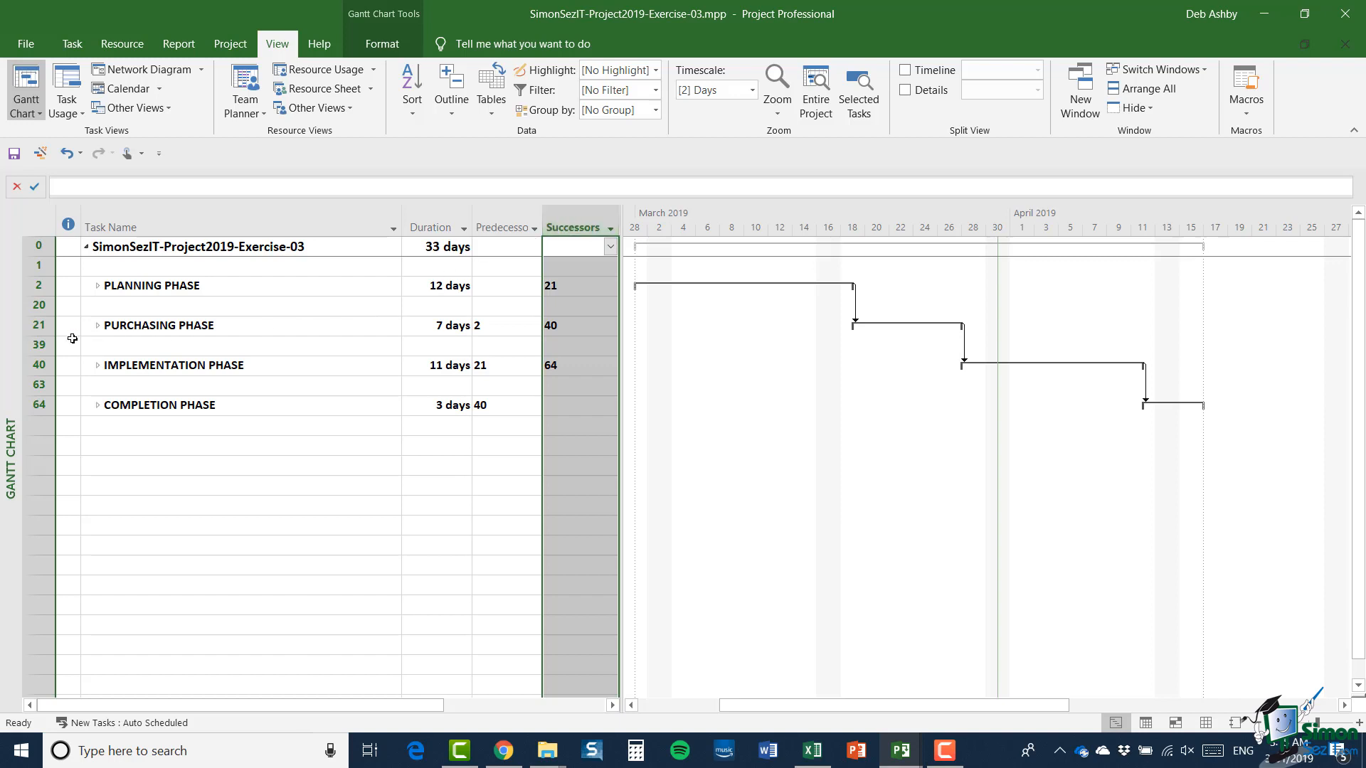
Step: Trace the PURCHASING PHASE's predecessor and successor to the PLANNING PHASE and IMPLEMENTATION PHASE rows
left_click(39, 326)
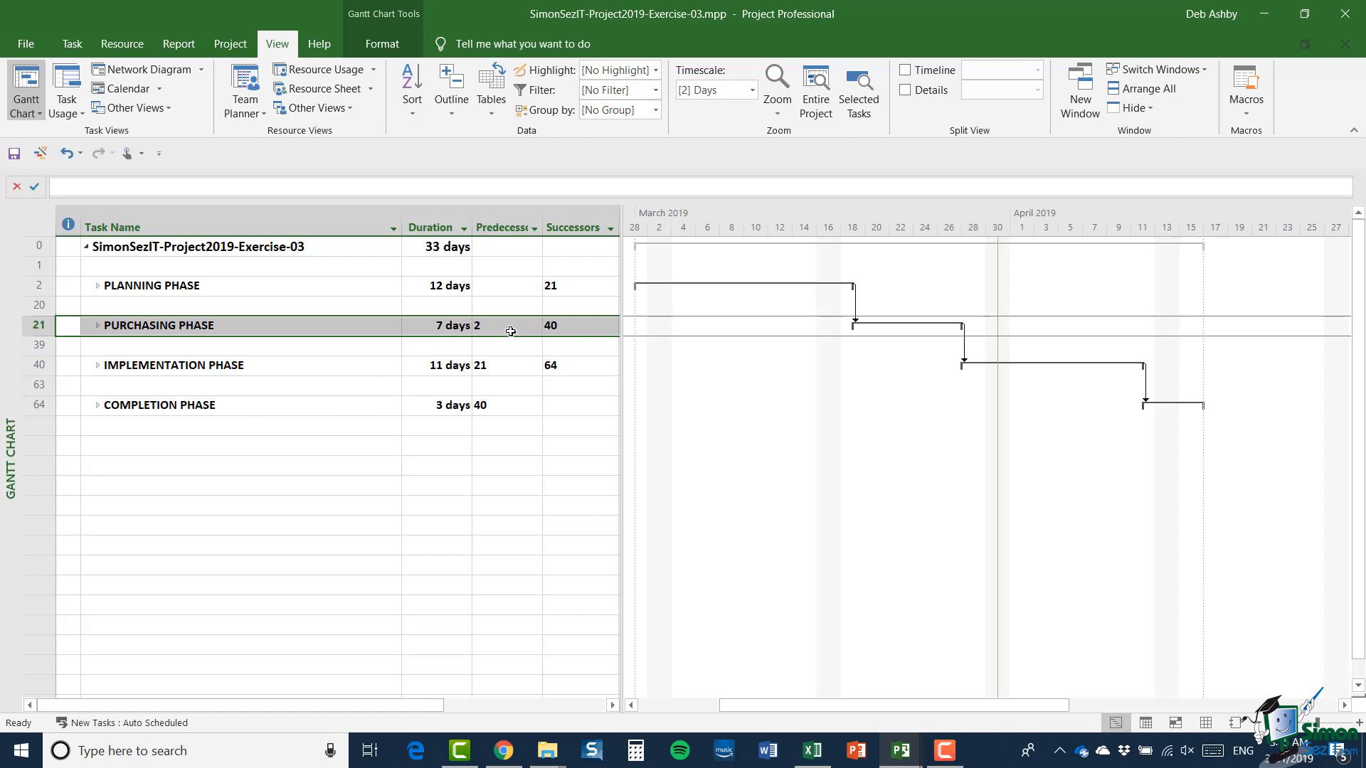
left_click(511, 331)
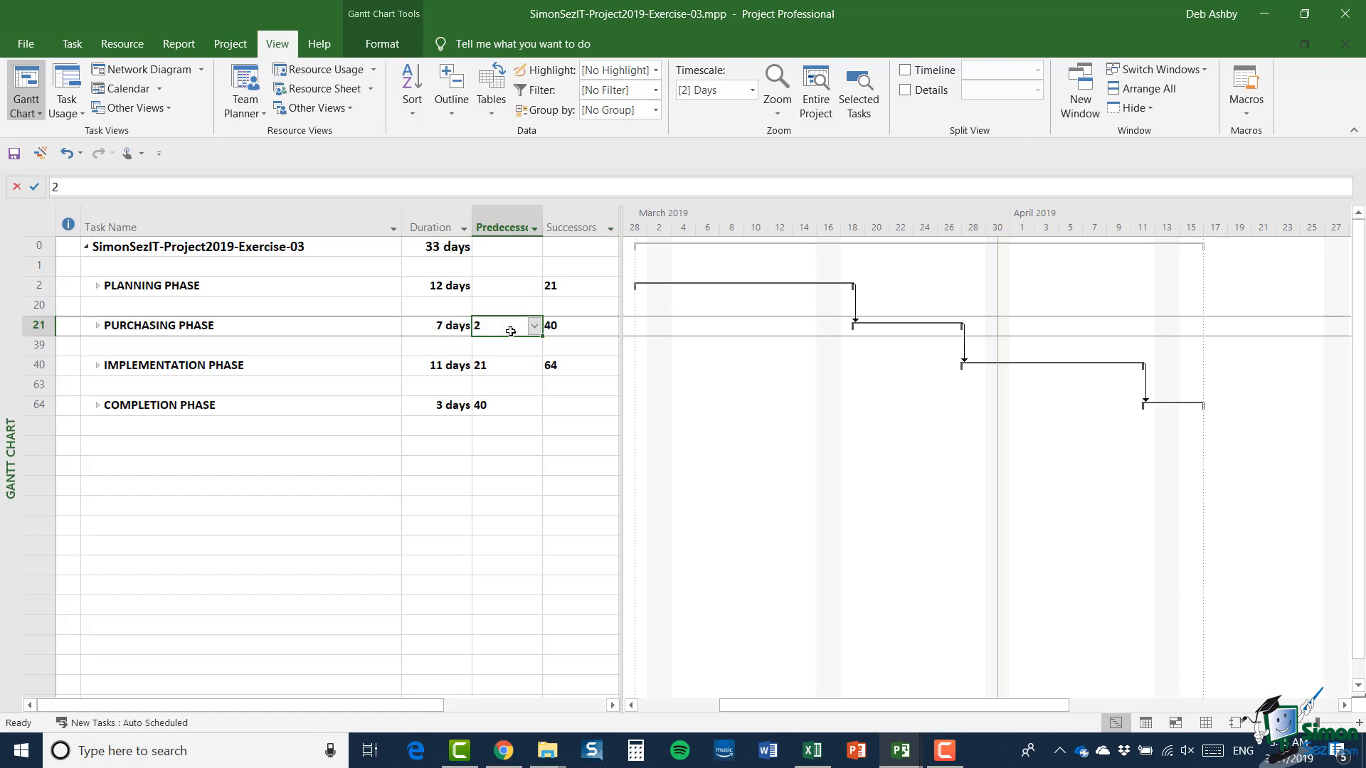
left_click(39, 286)
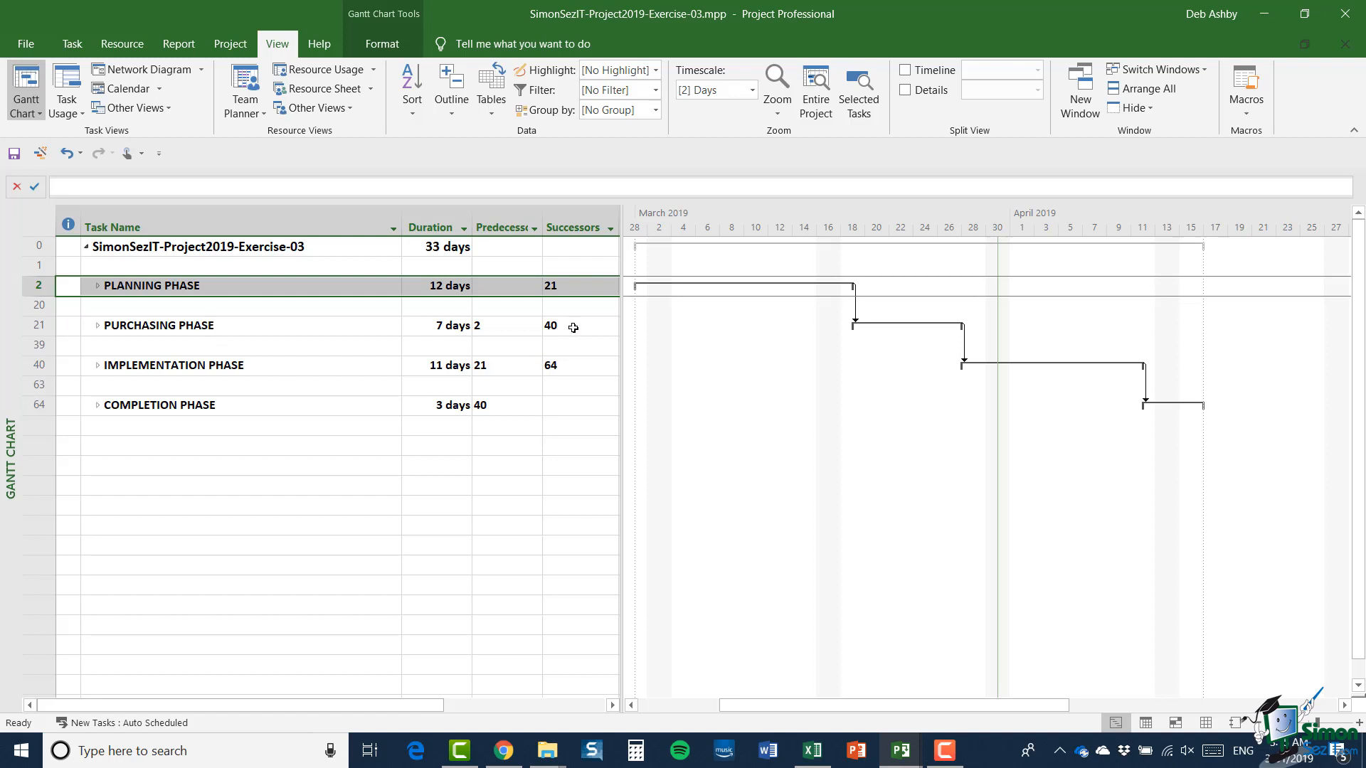
left_click(574, 328)
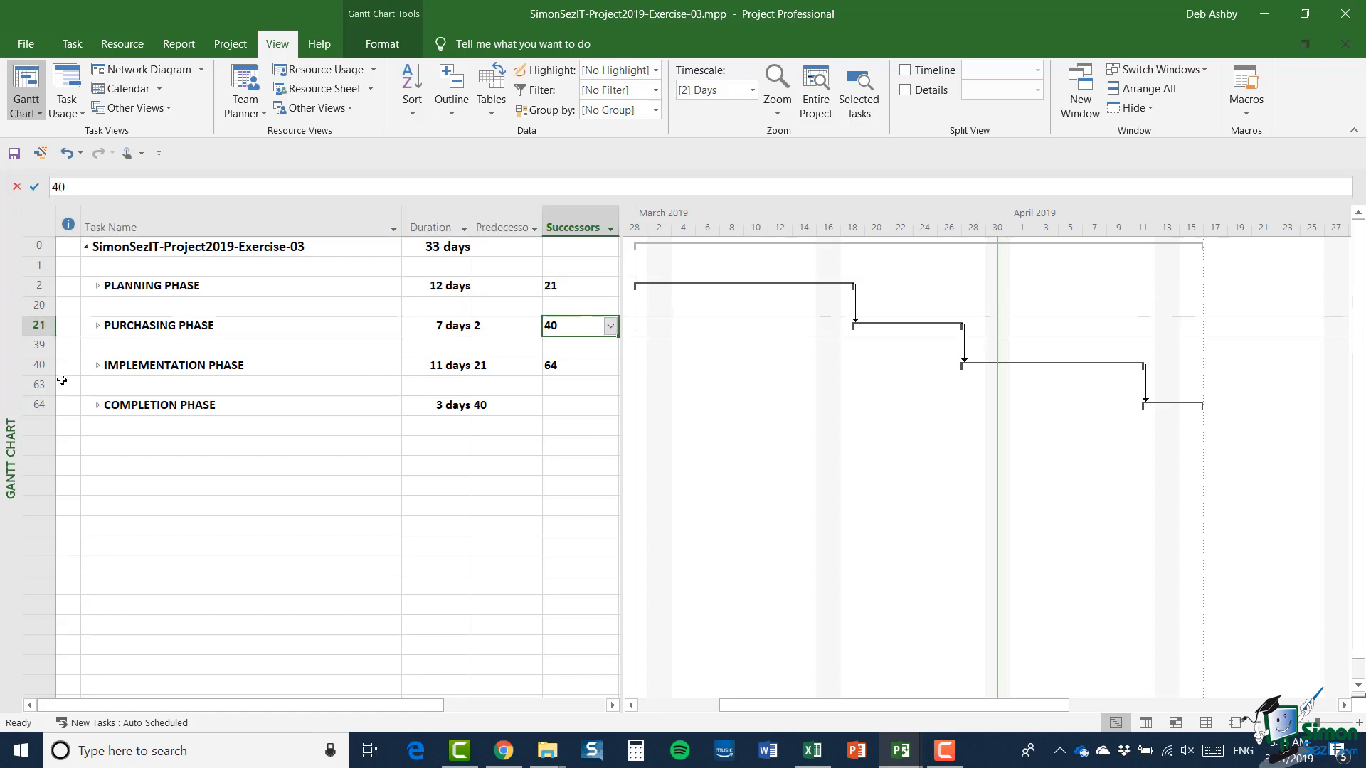
left_click(36, 367)
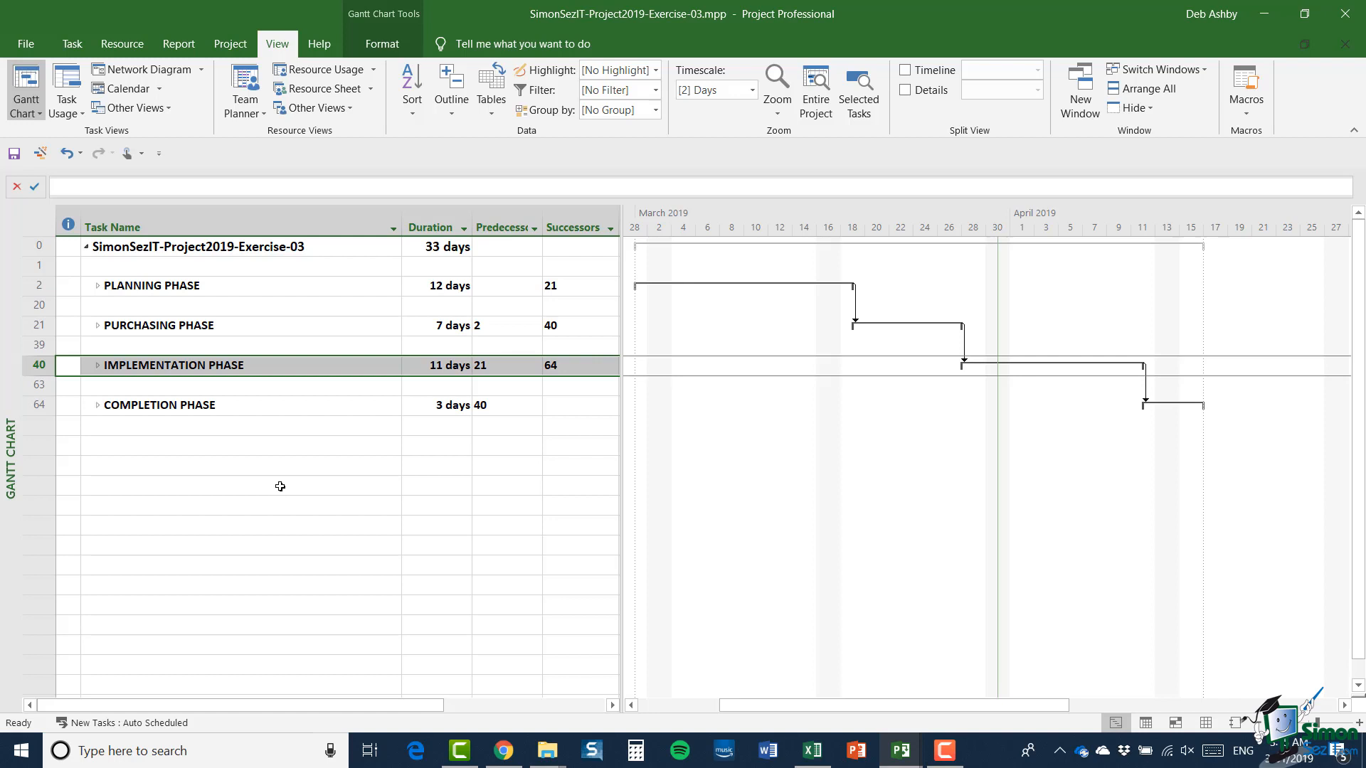
Step: Expand the PLANNING PHASE and review its Planning, Contractors and Finance summary tasks
left_click(99, 288)
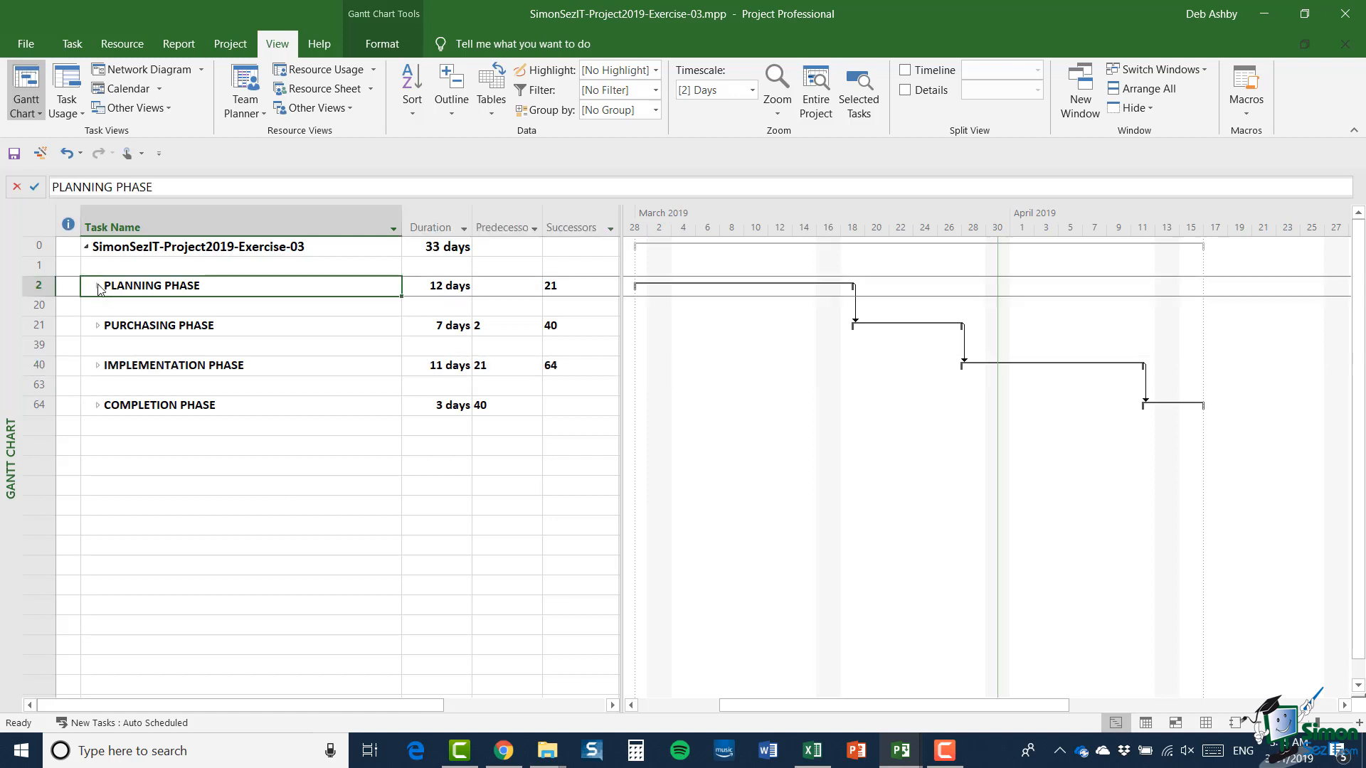
left_click(98, 287)
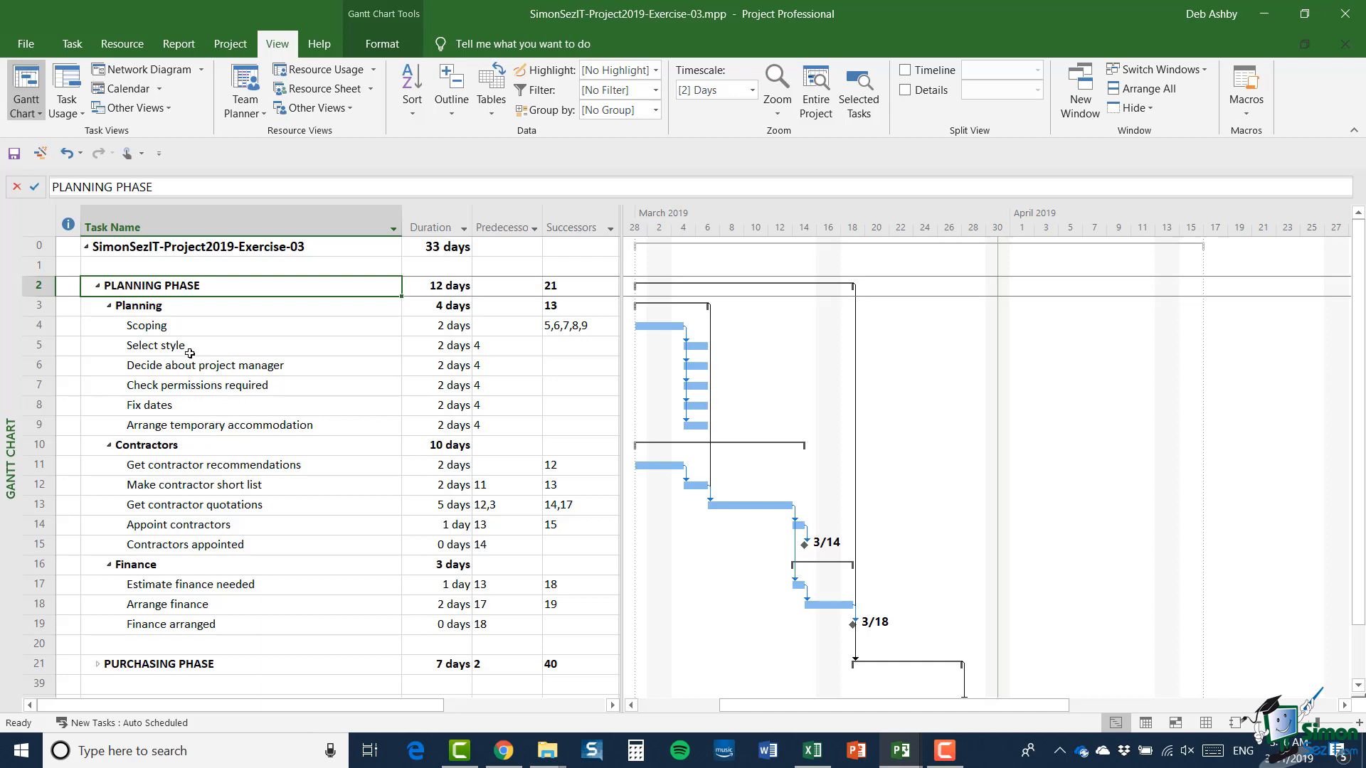
left_click(37, 307)
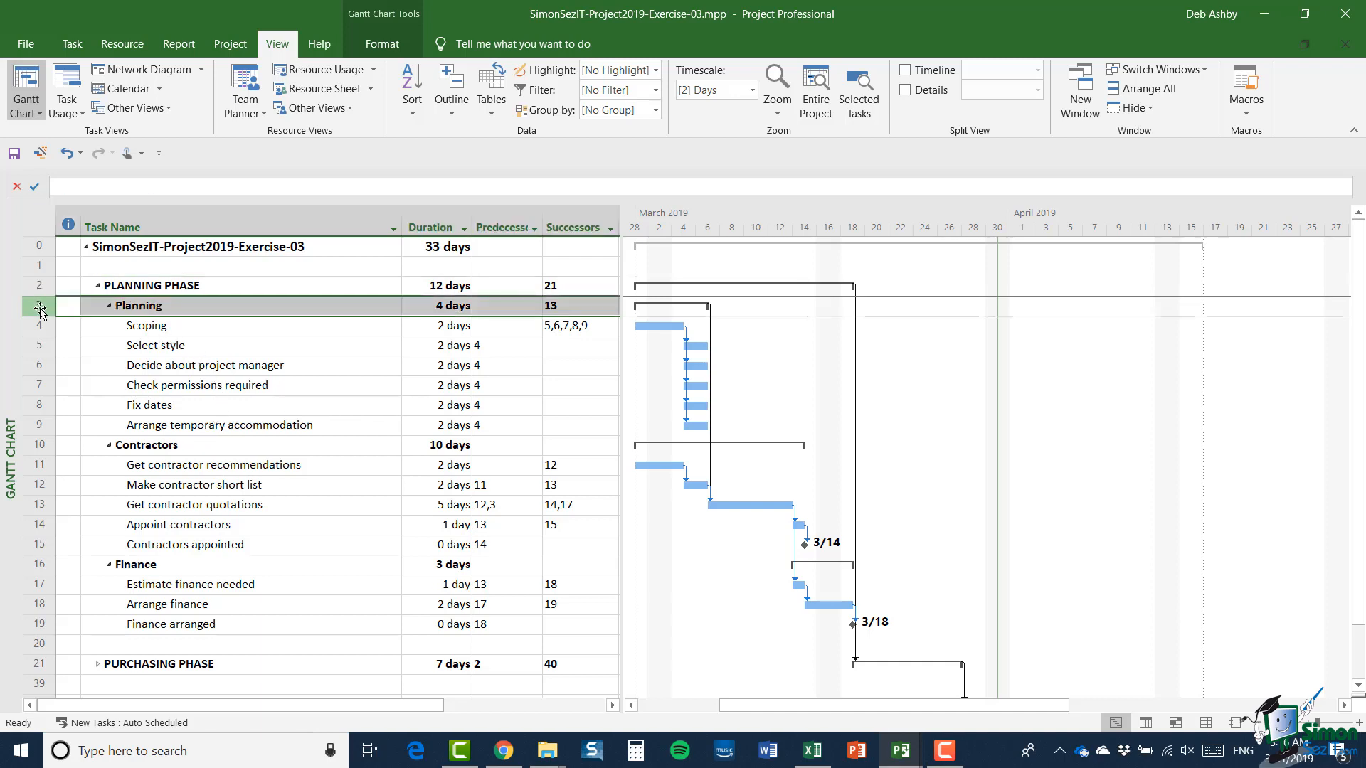
left_click(37, 444)
left_click(39, 565)
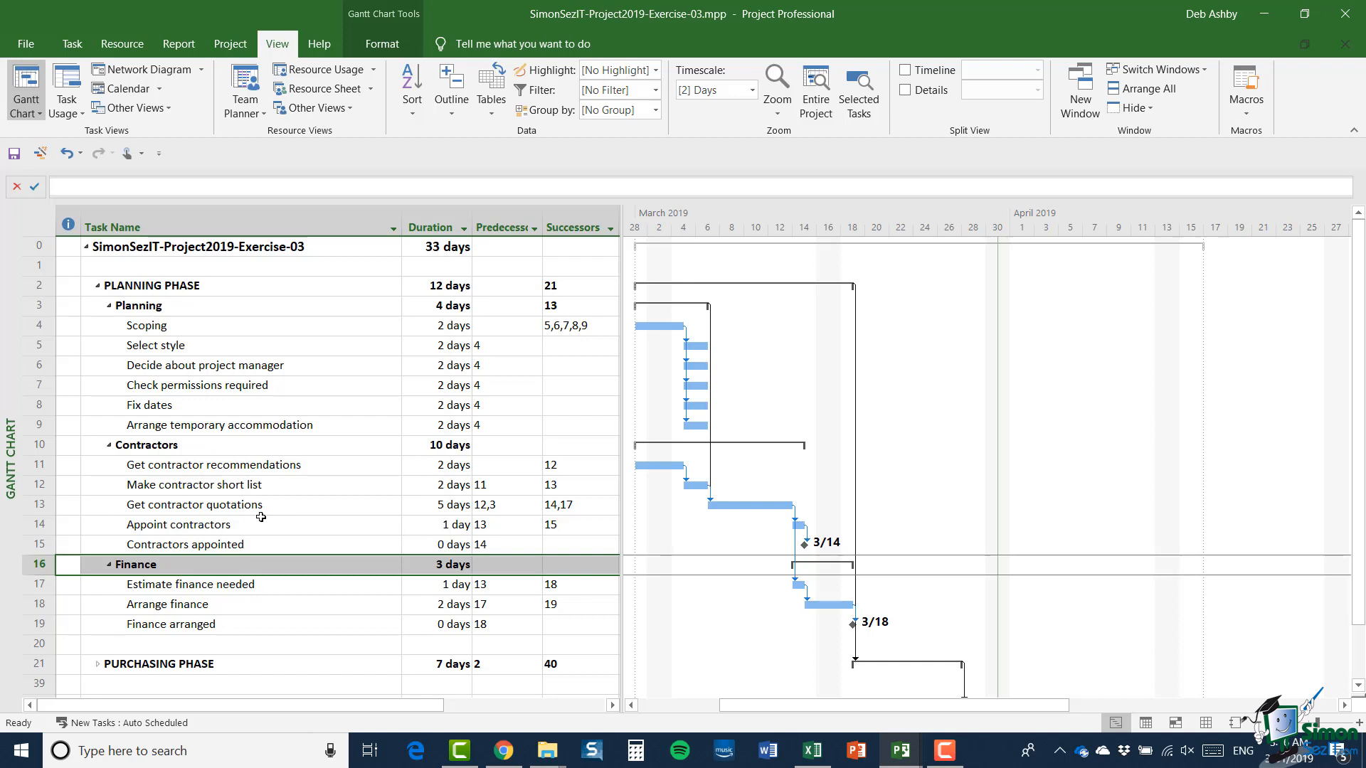
Step: Examine the task links of Scoping, Get contractor recommendations and Get contractor quotations, plus the Planning and Finance summary tasks
left_click(38, 327)
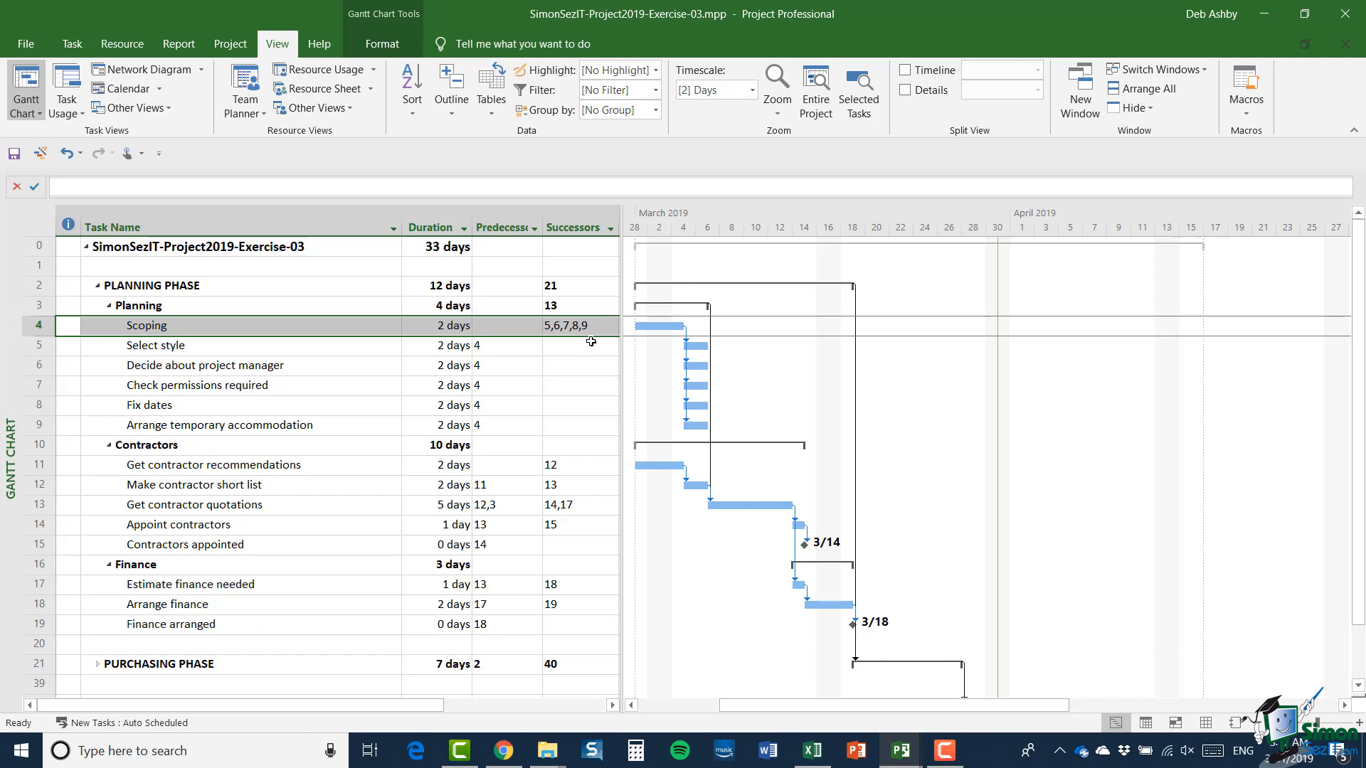
left_click(41, 446)
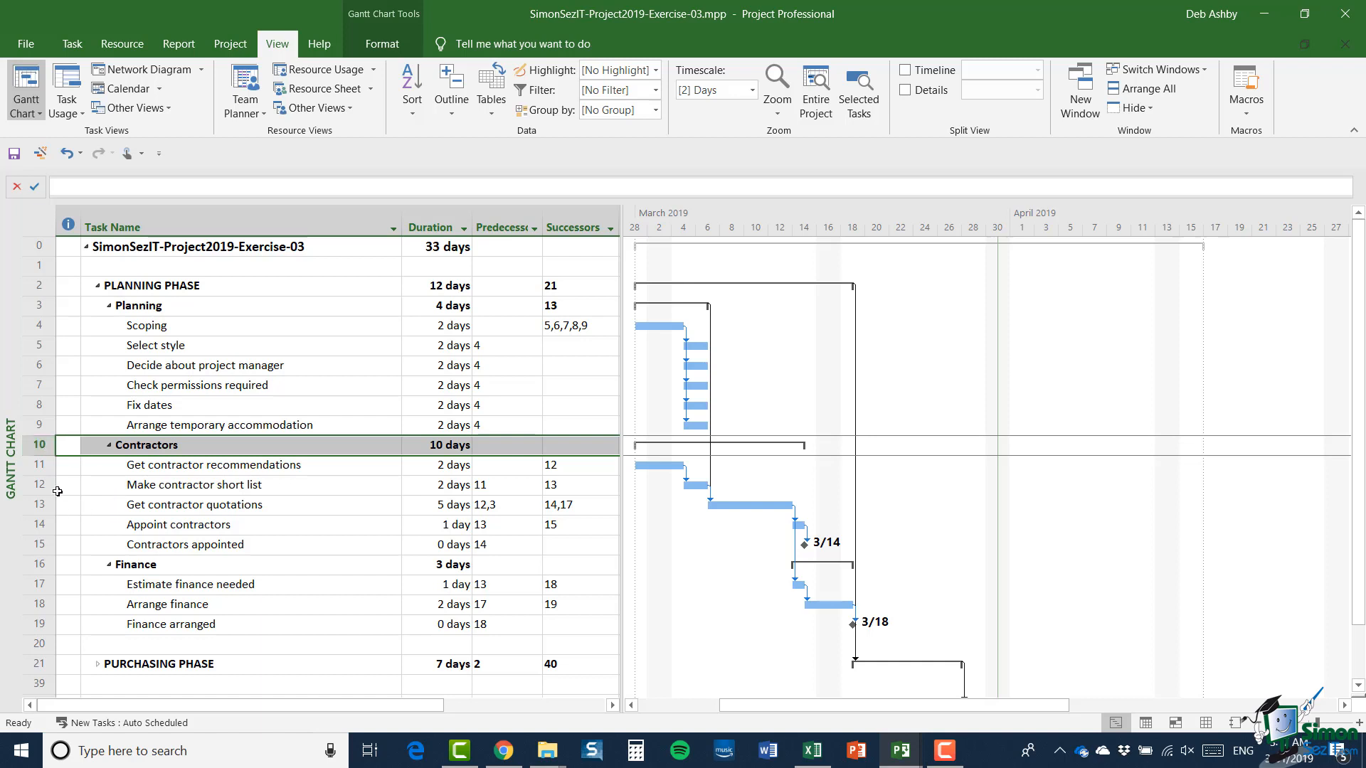
left_click(39, 466)
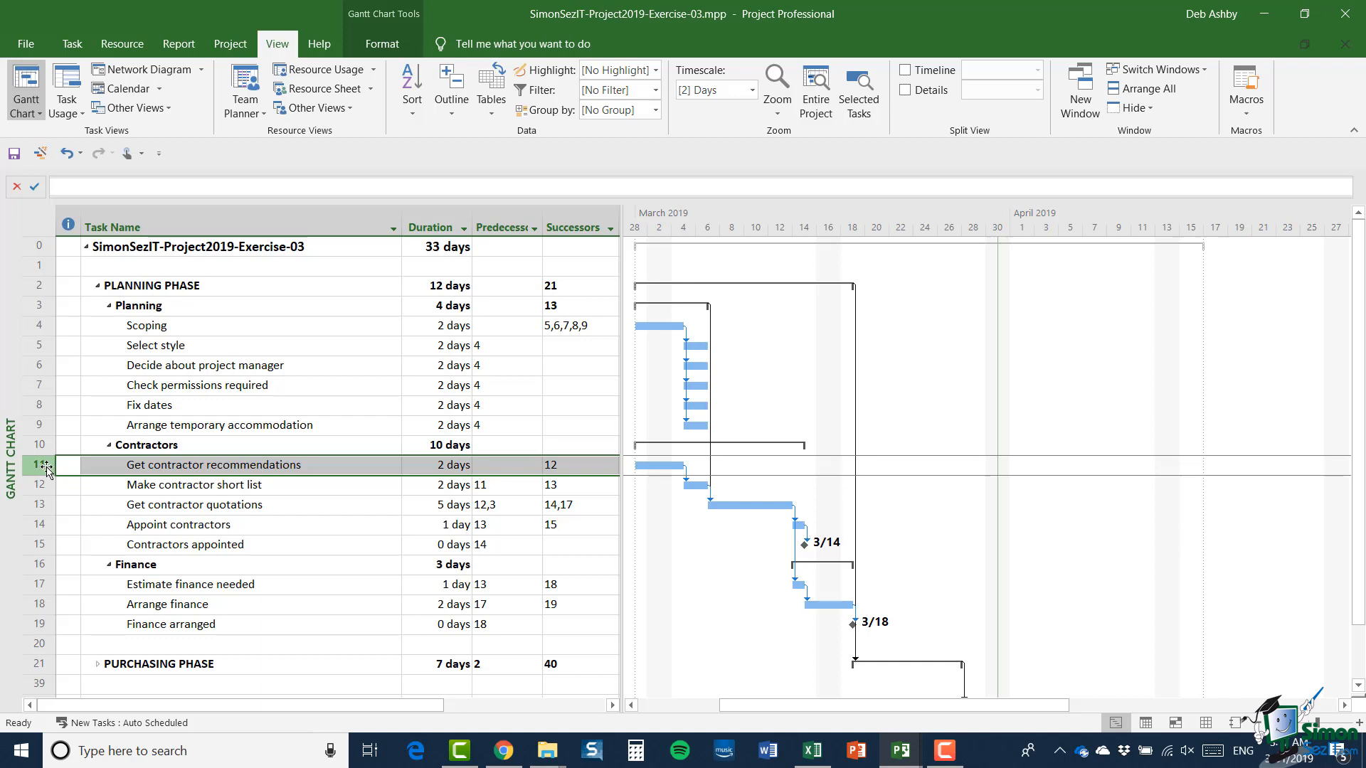
left_click(42, 505)
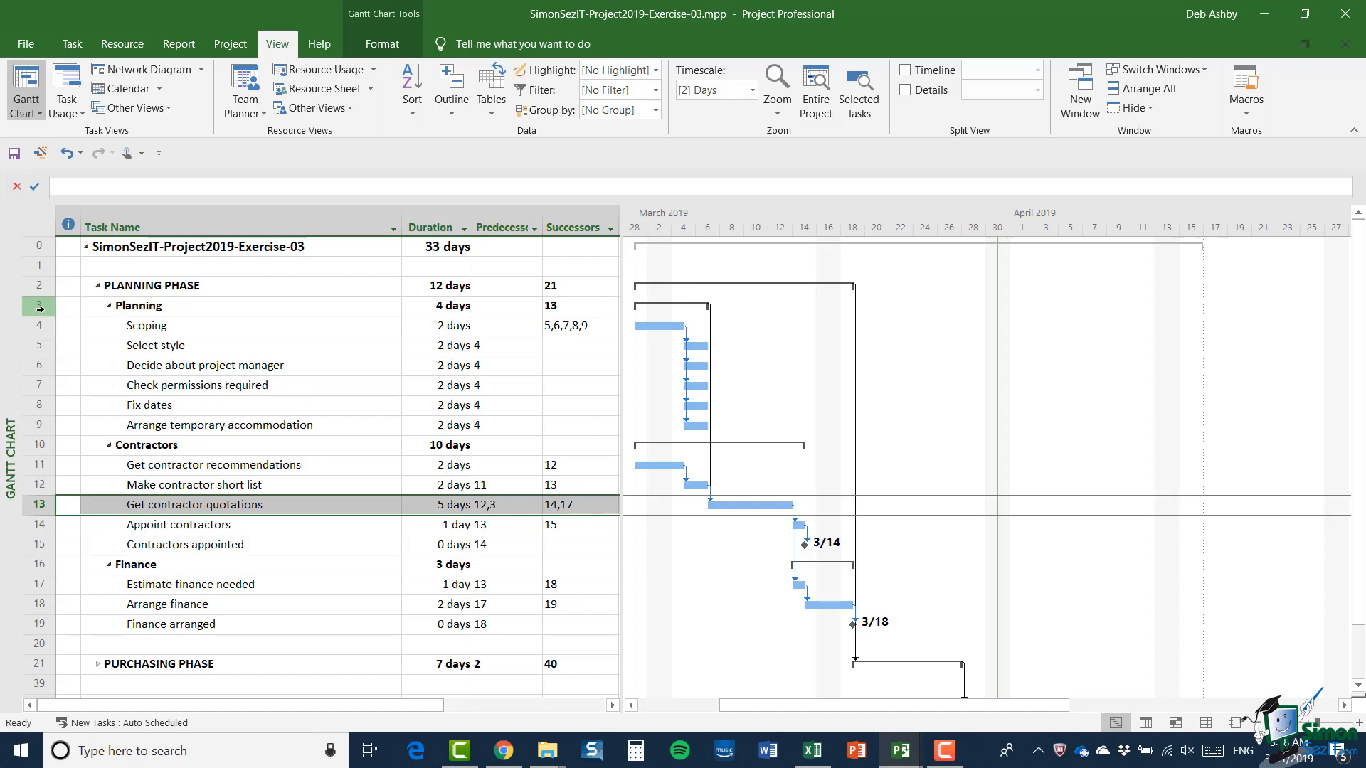
left_click(40, 308)
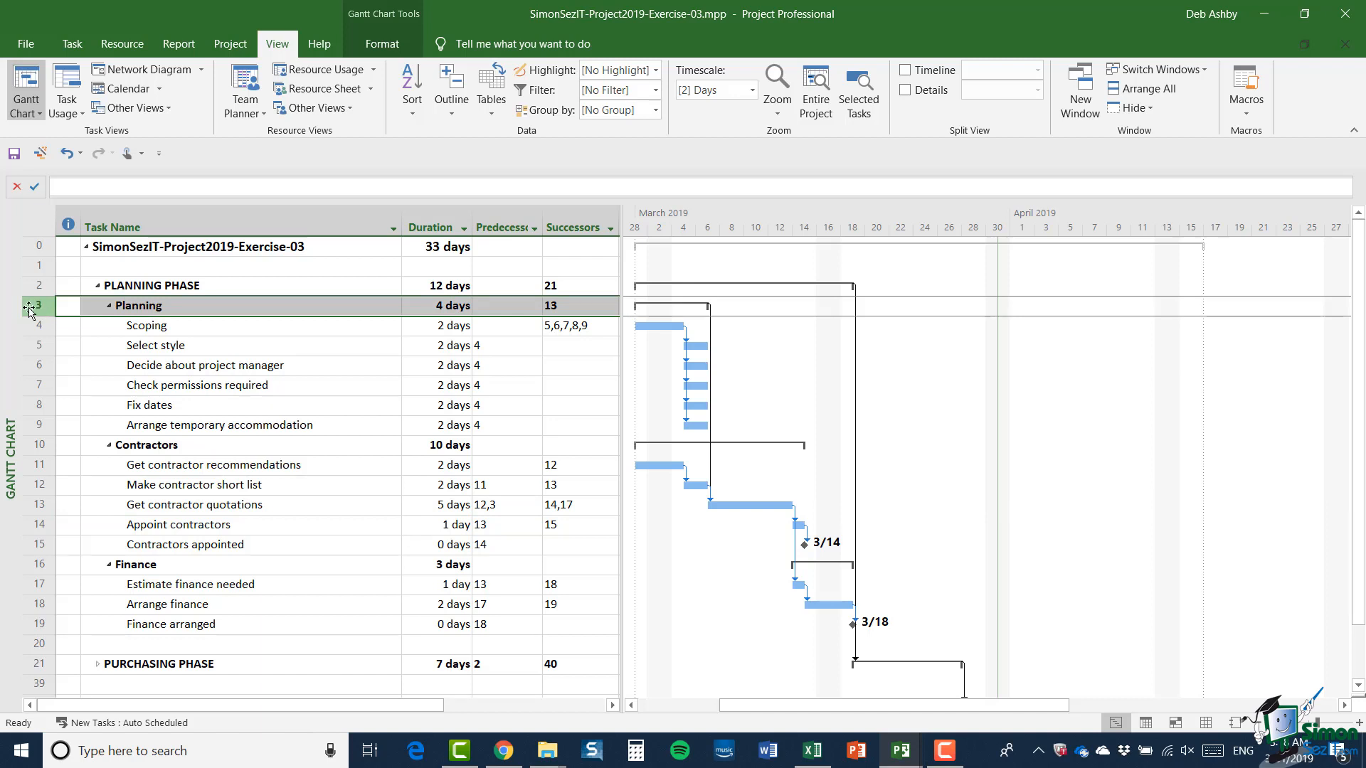
left_click(39, 566)
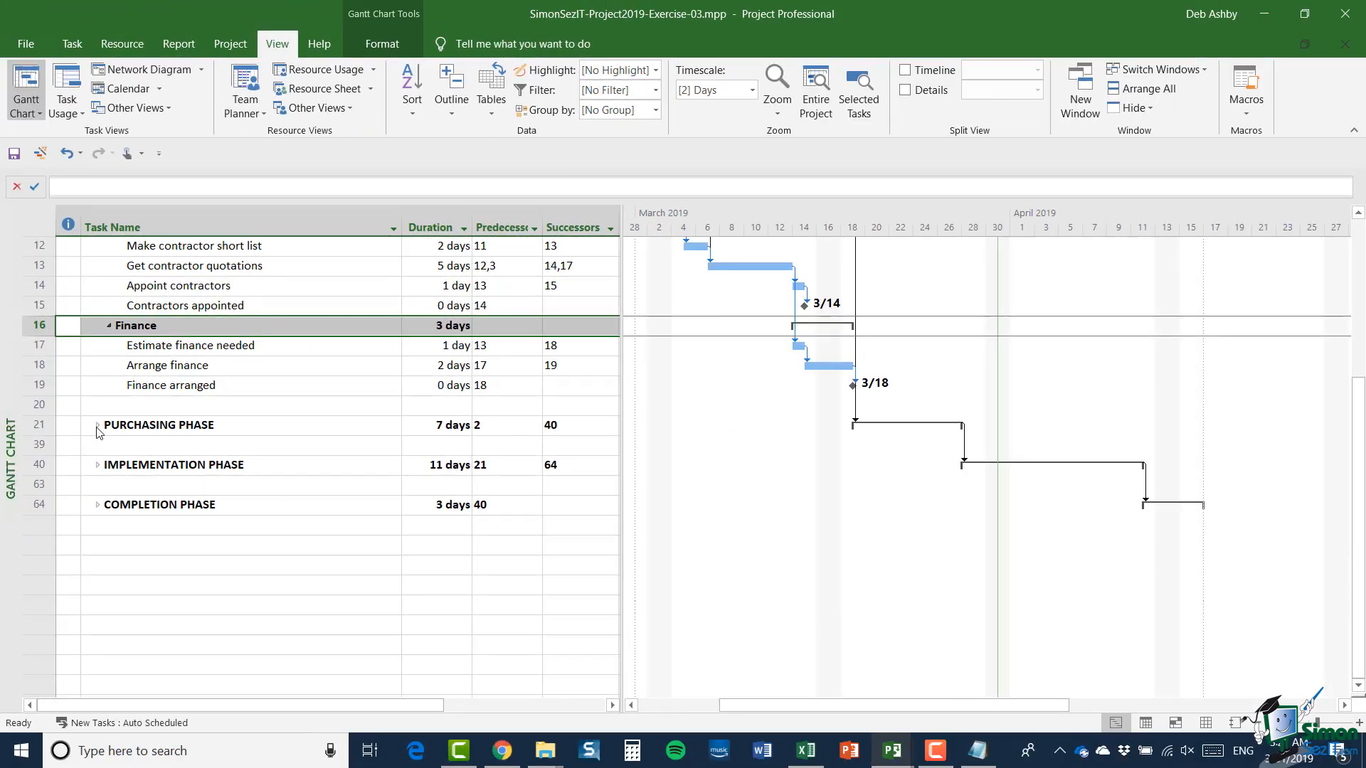
Step: Expand the PURCHASING PHASE and review its subtasks down to the All materials on site milestone
left_click(97, 426)
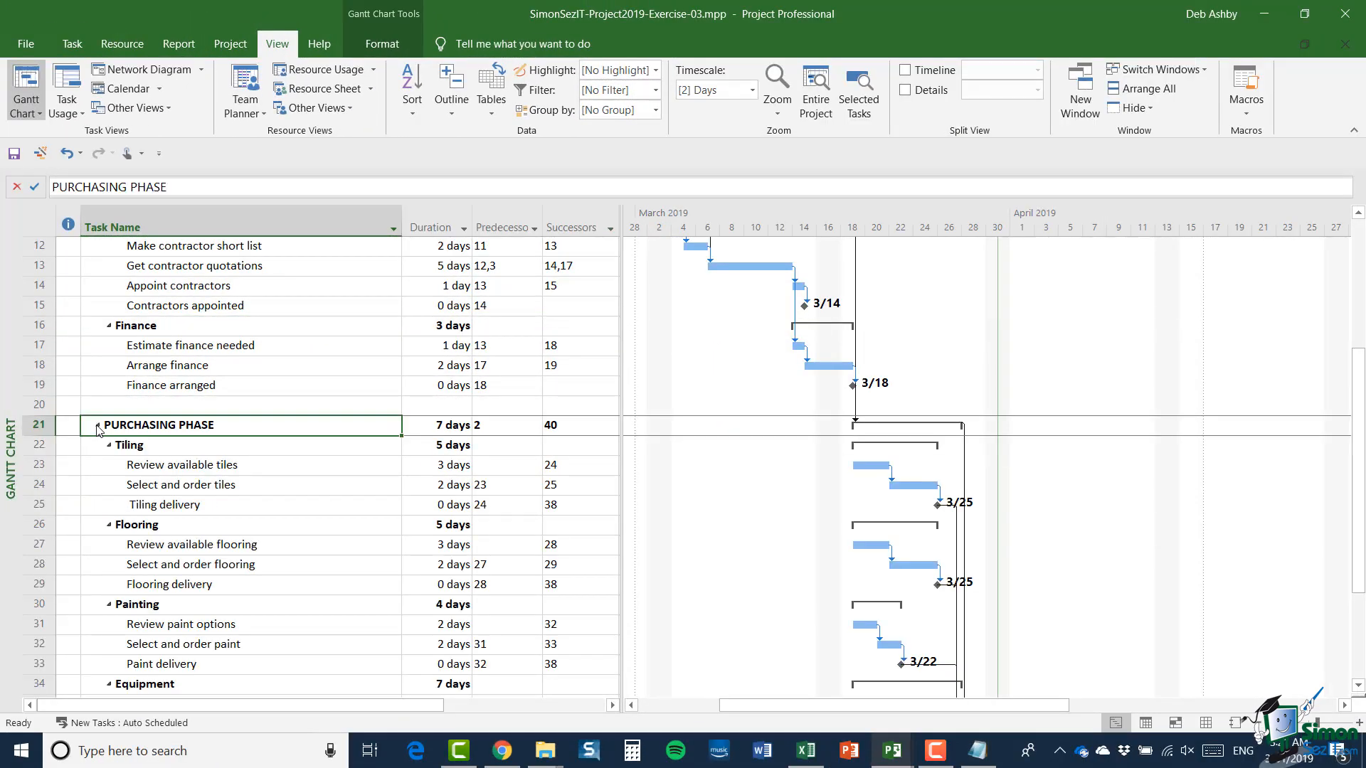
scroll(304, 406, "down", 1)
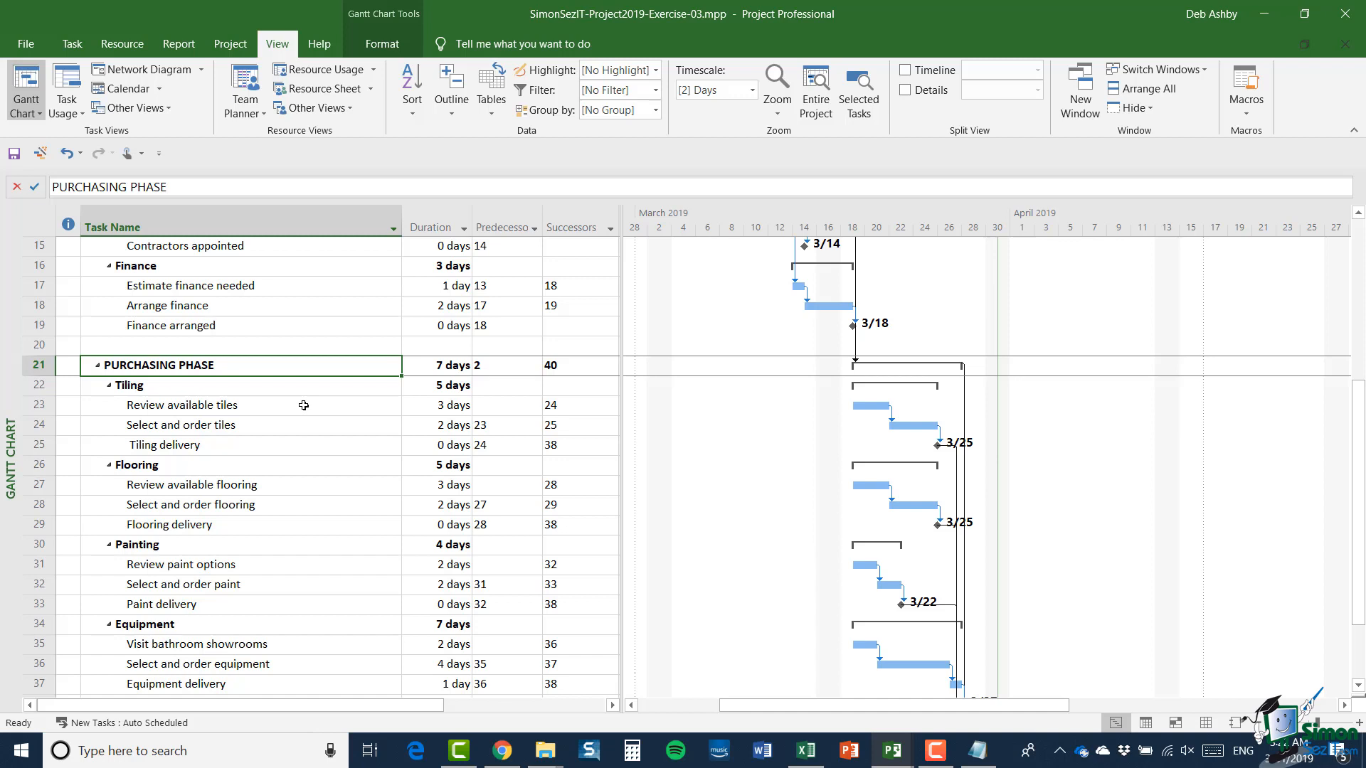
scroll(309, 405, "down", 1)
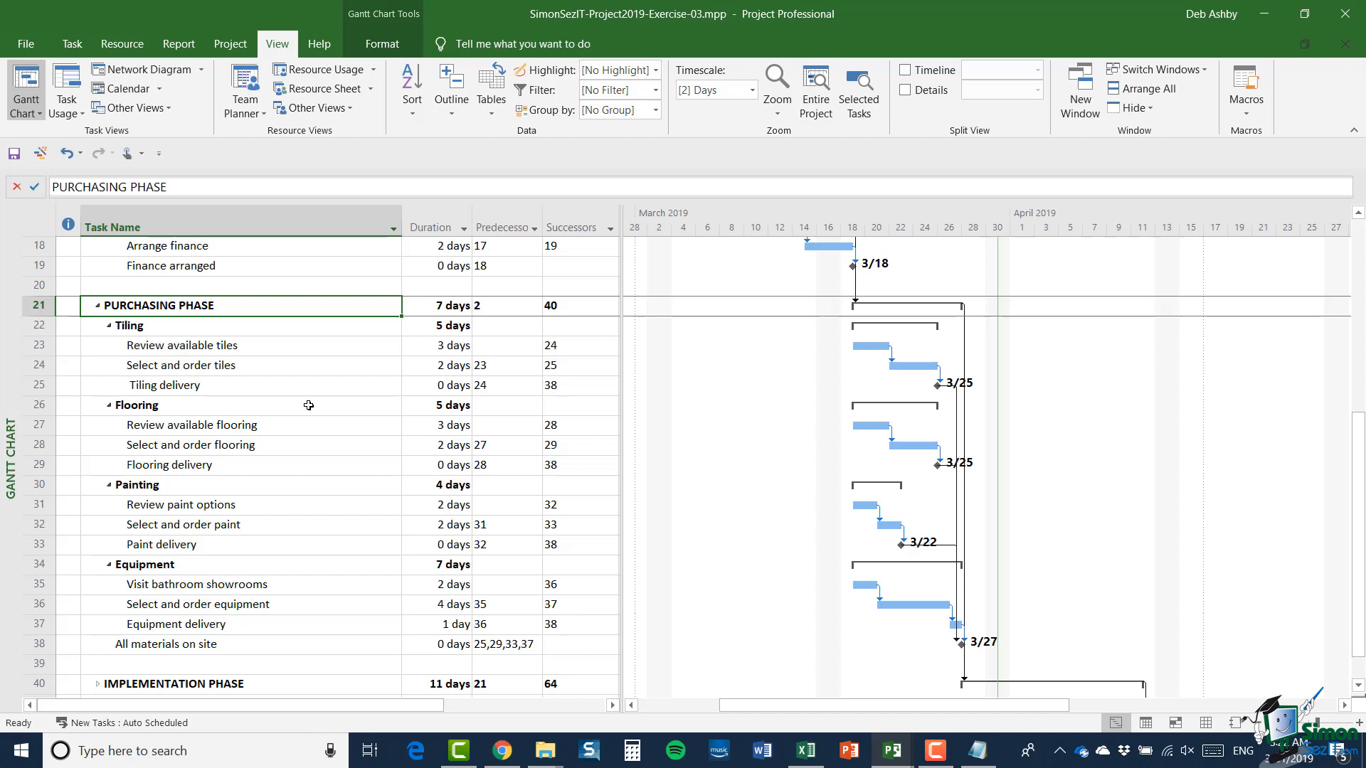
left_click(40, 644)
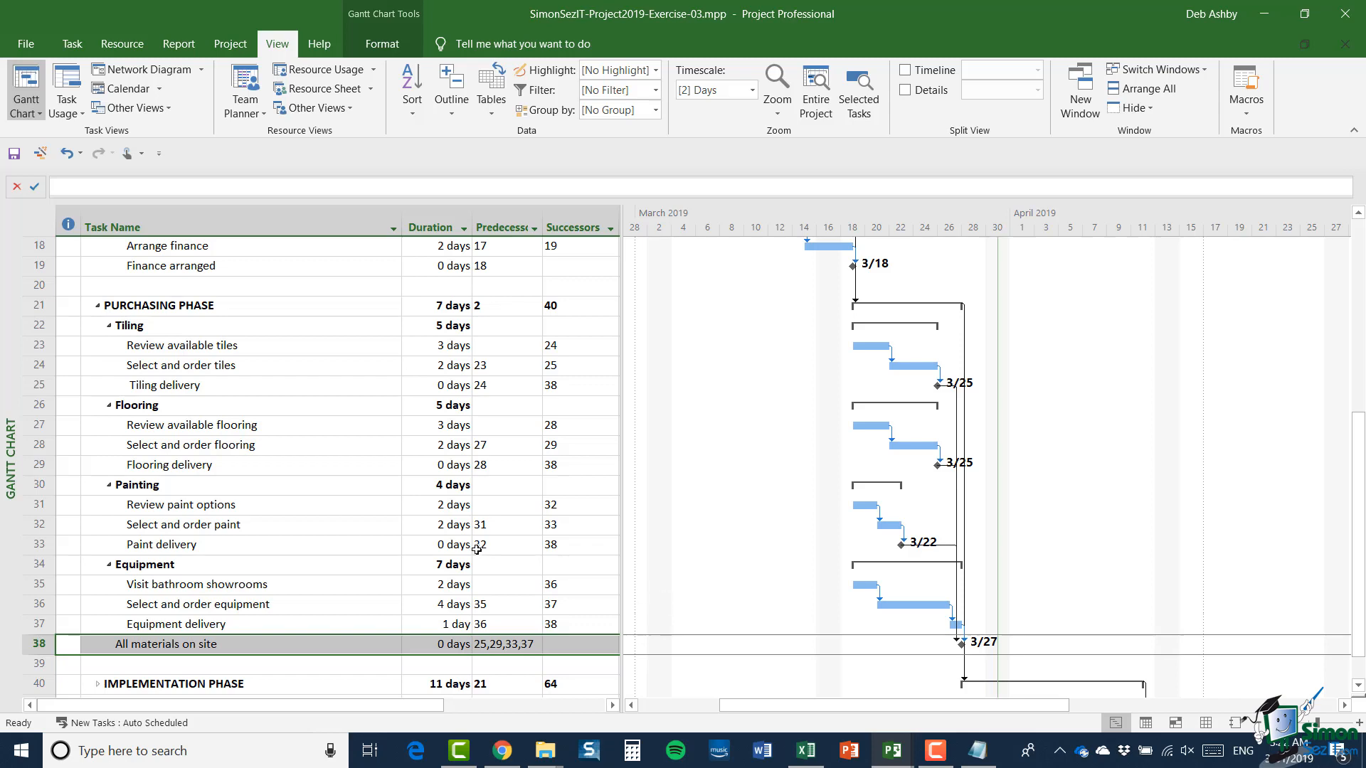
Step: Expand the IMPLEMENTATION PHASE to show its Preparation, Electrical, Plumbing and other subtasks
scroll(353, 524, "down", 5)
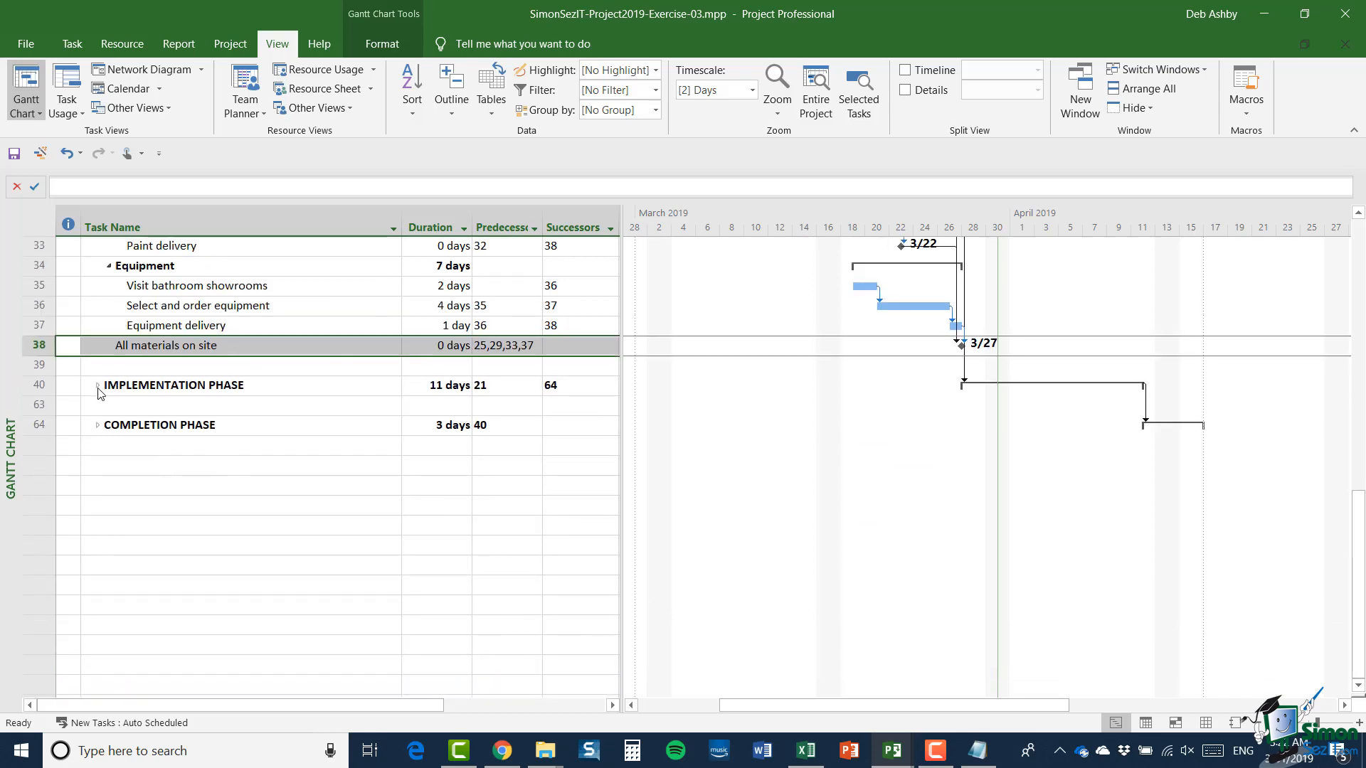
left_click(97, 385)
left_click(98, 385)
scroll(284, 471, "down", 1)
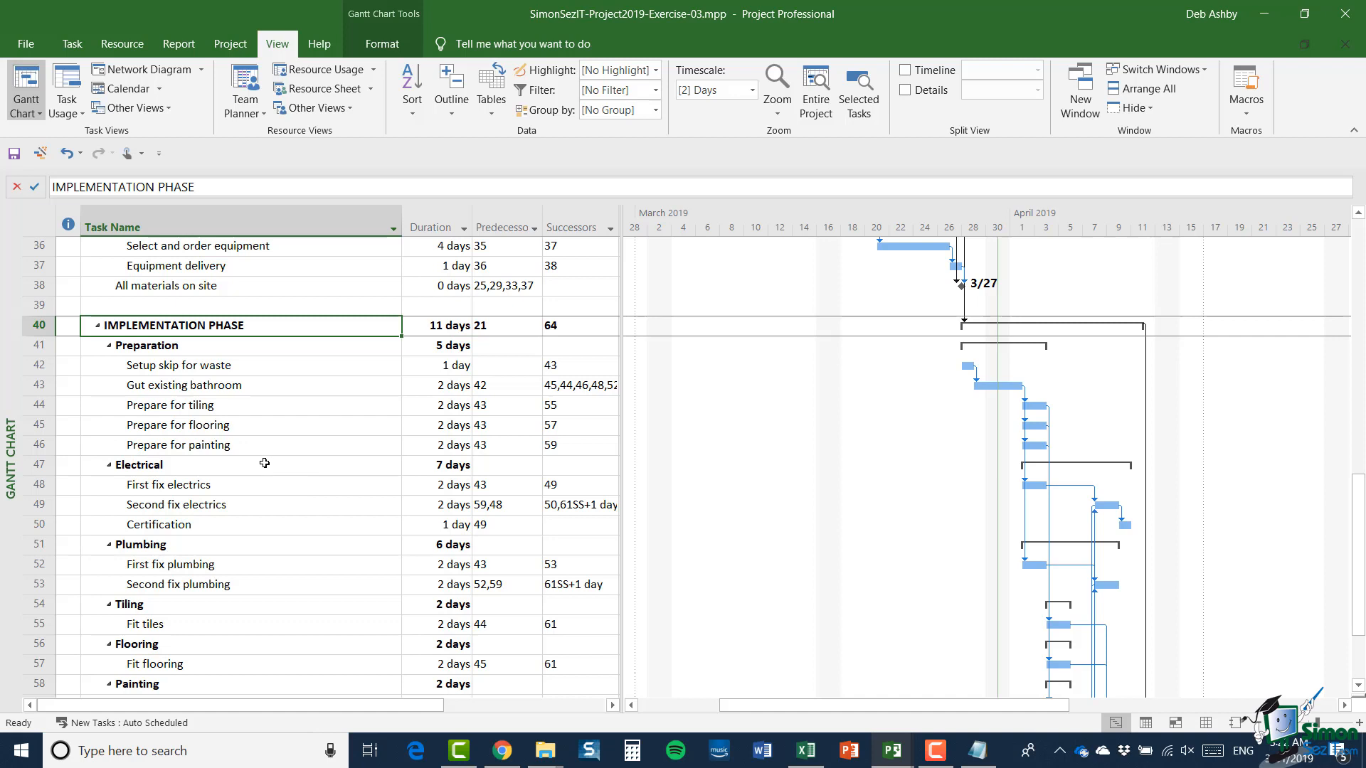
Step: Examine the Preparation tasks from Setup skip for waste to Prepare for painting, plus First fix electrics and First fix plumbing
left_click(43, 365)
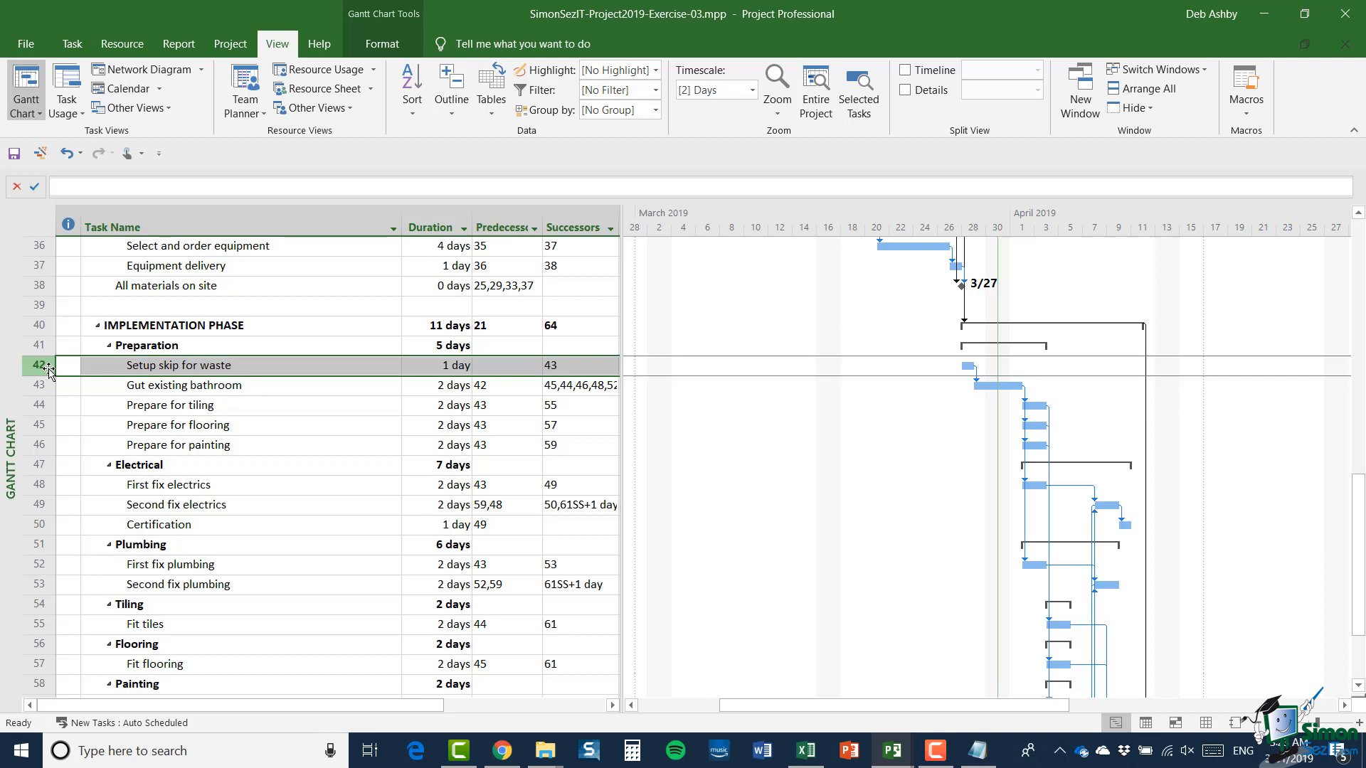
left_click(39, 405)
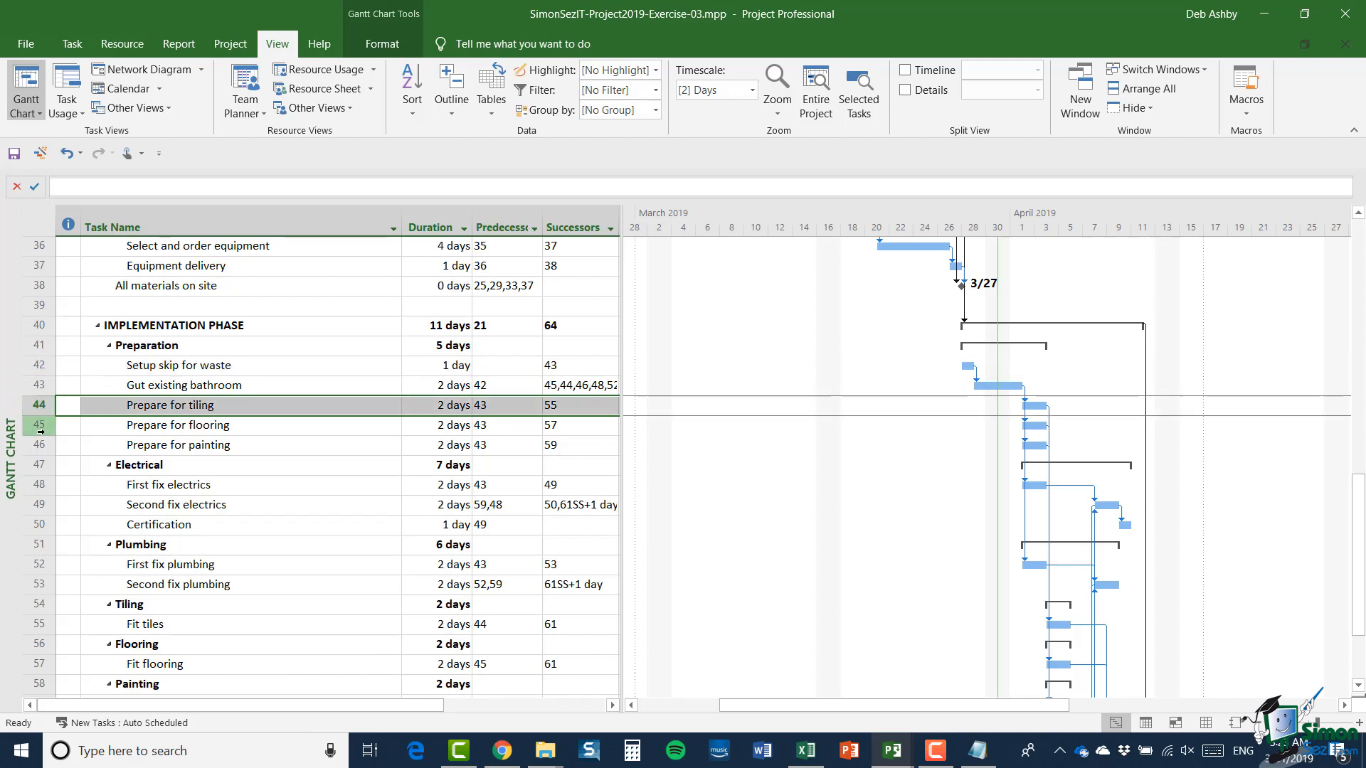
left_click(40, 429)
left_click(44, 445)
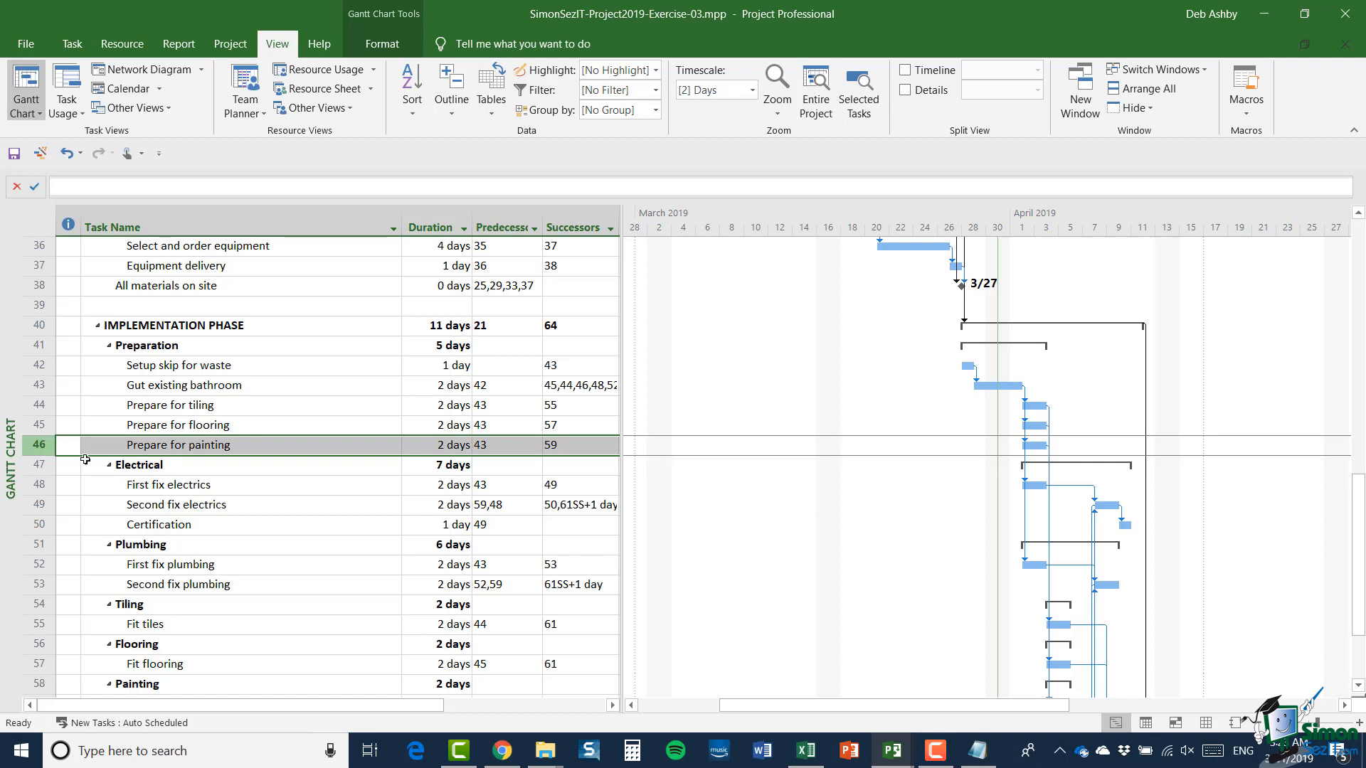
left_click(36, 488)
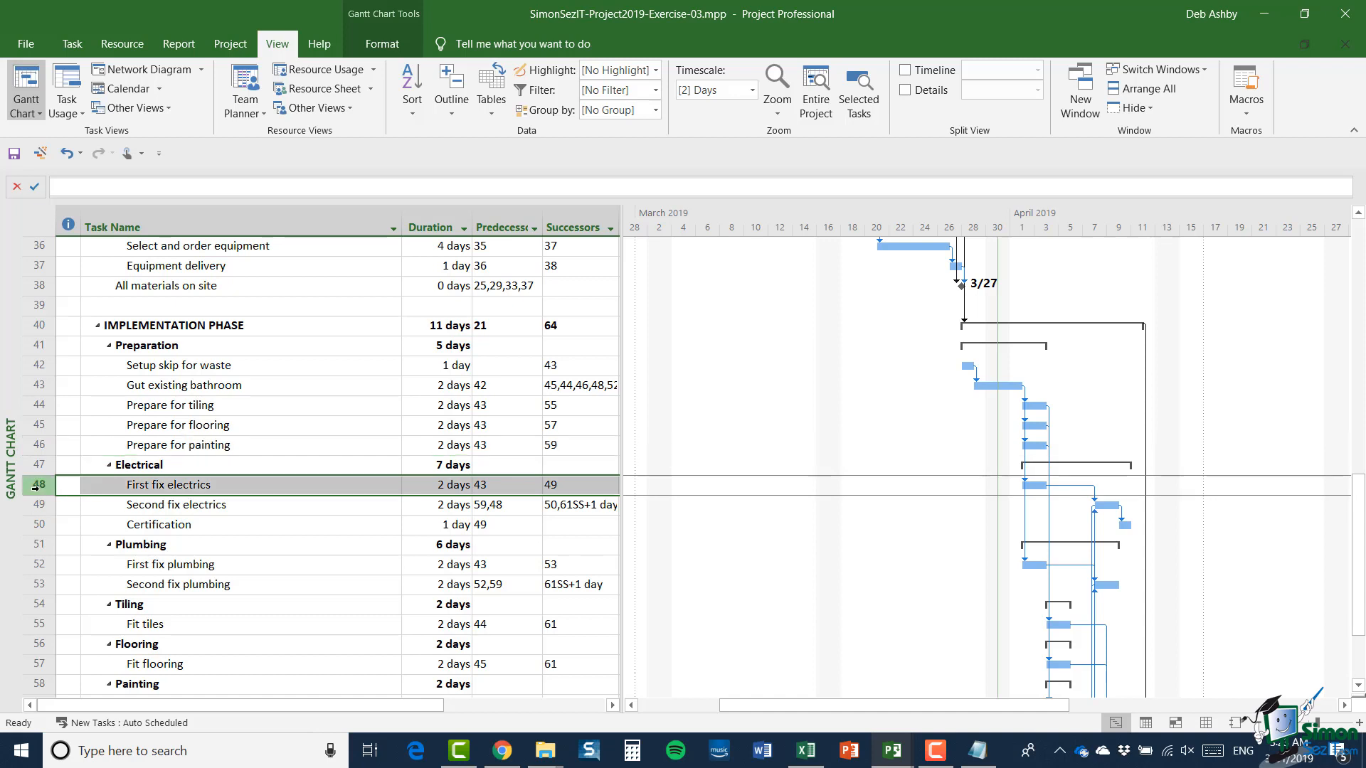
left_click(39, 567)
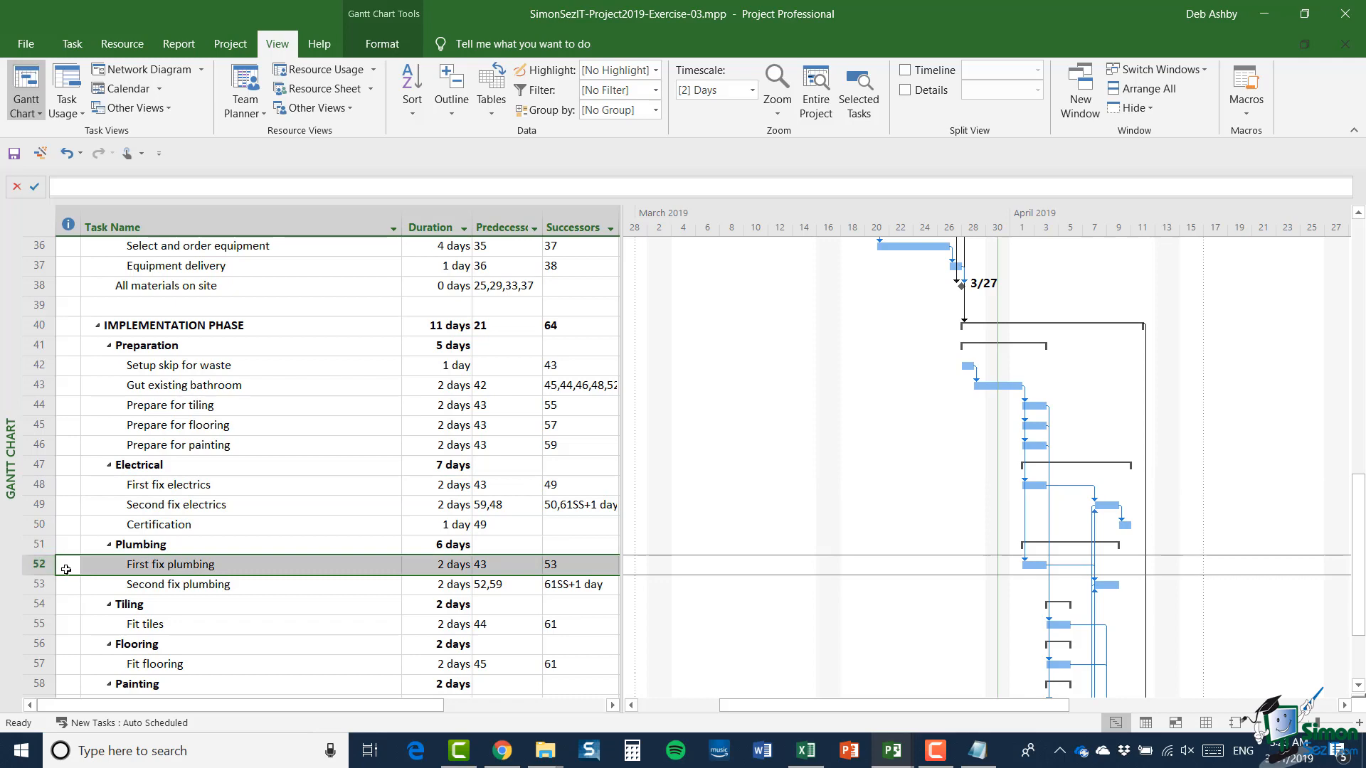
Step: Examine the Fit tiles, Fit flooring and Paint tasks with their predecessors and successors
scroll(61, 566, "down", 2)
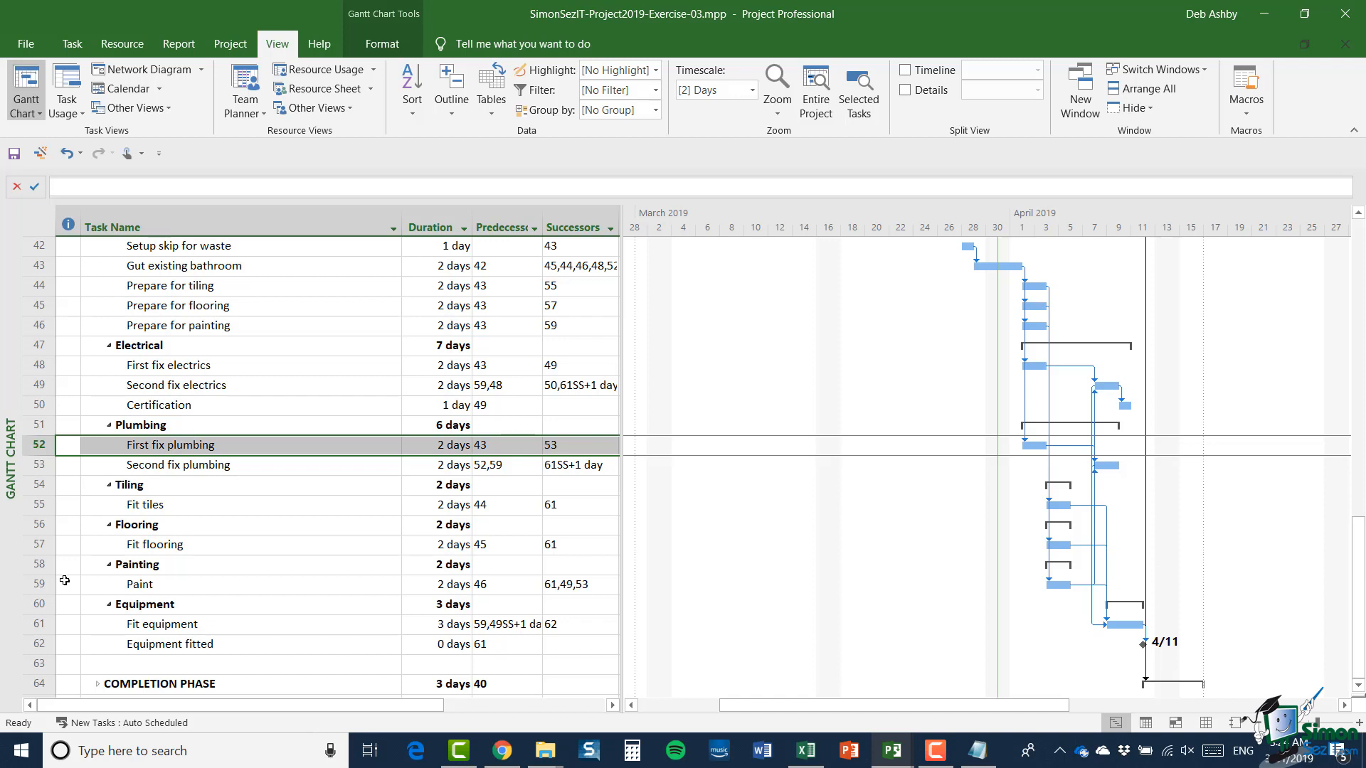
left_click(39, 504)
left_click(39, 544)
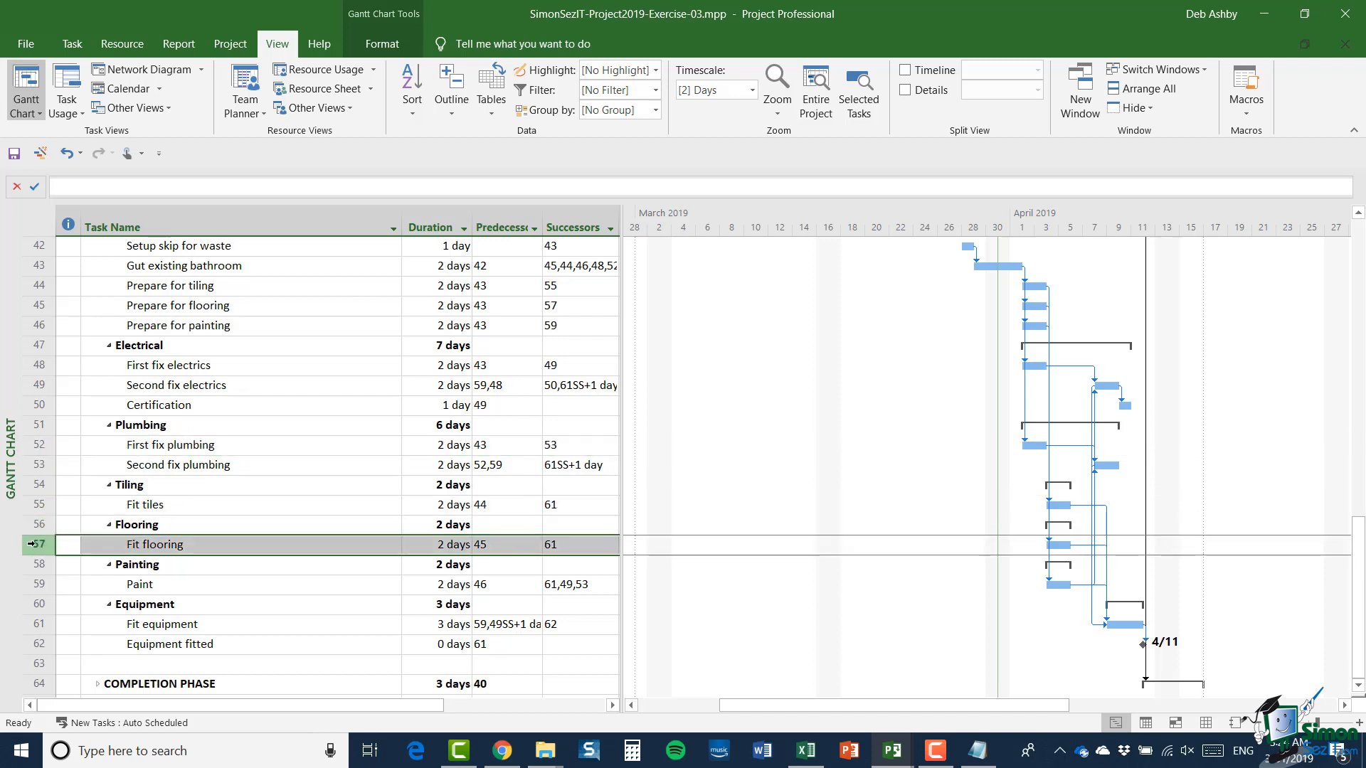
left_click(39, 584)
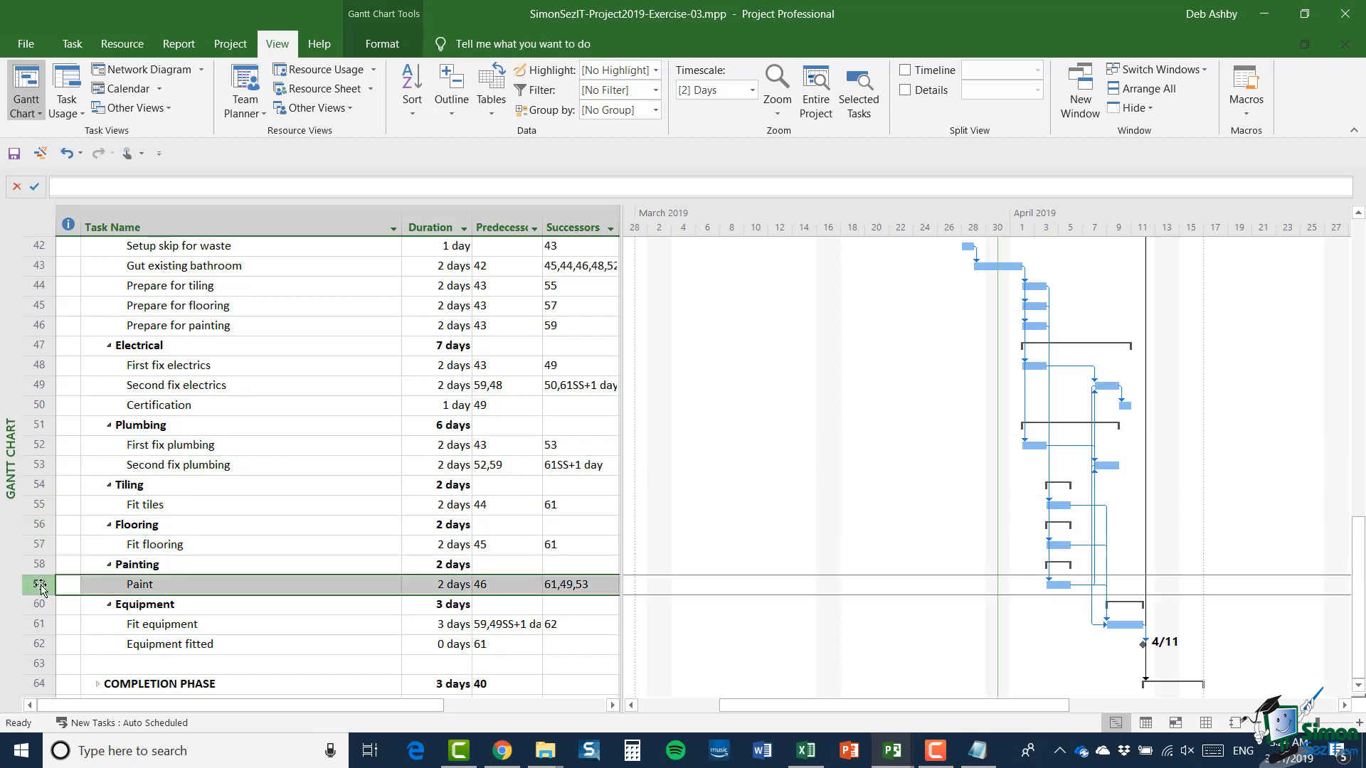
Step: Examine the task links of Second fix electrics, Second fix plumbing and Certification
left_click(213, 388)
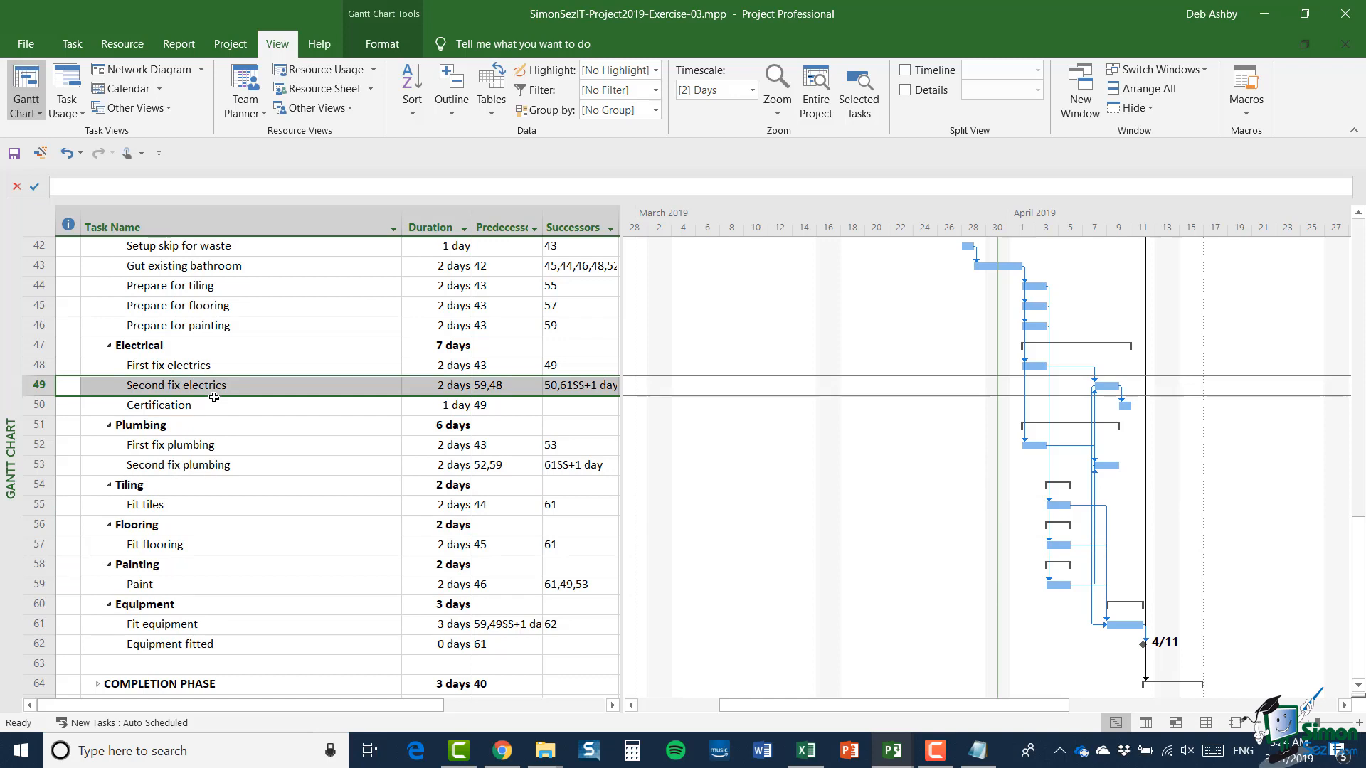
left_click(39, 466)
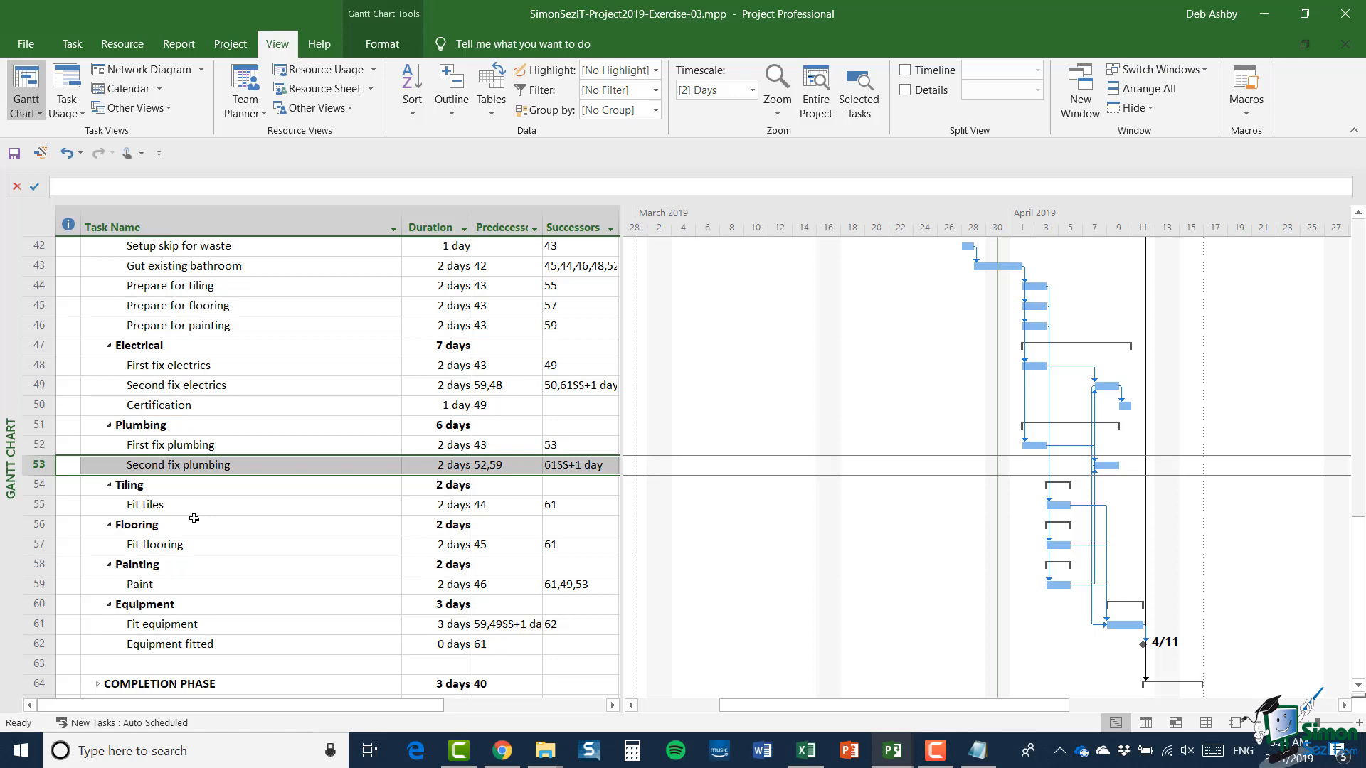
left_click(39, 404)
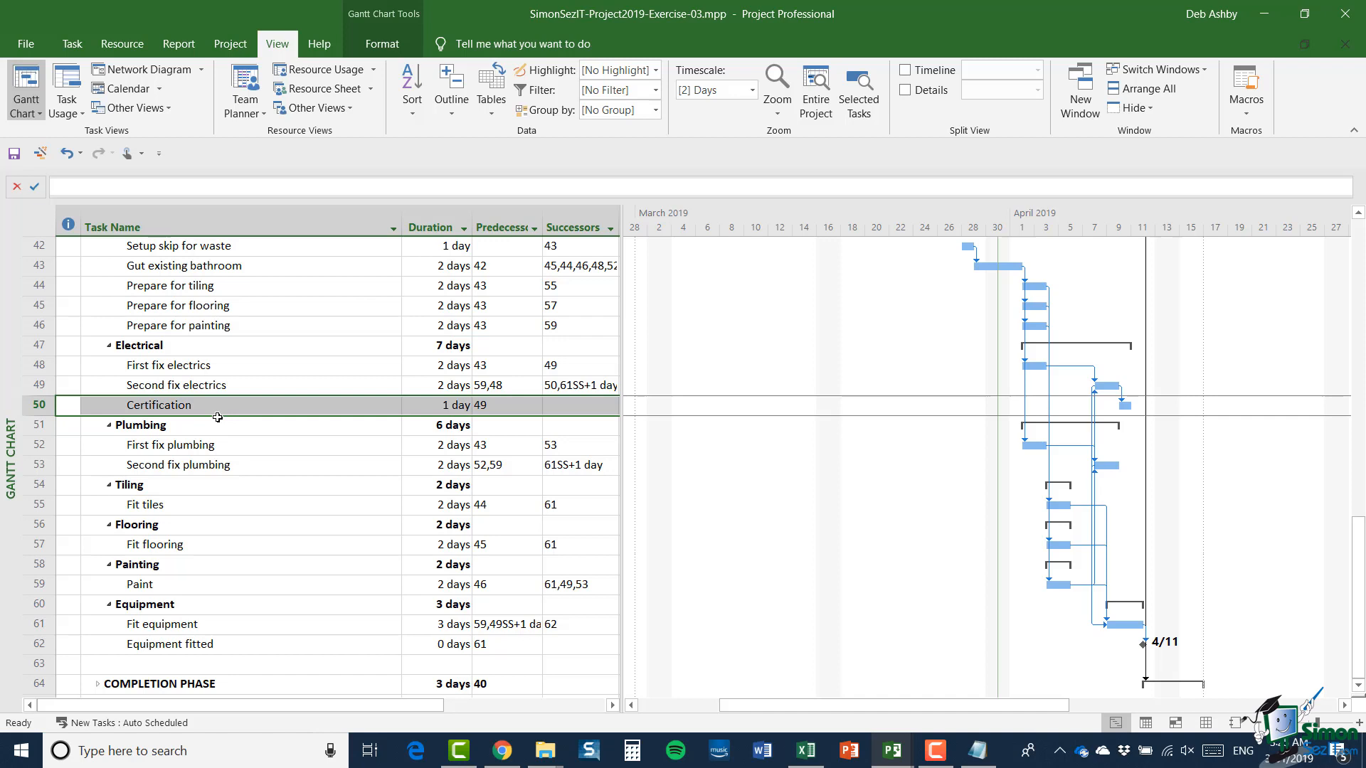
Step: Examine the Fit equipment task and the Equipment fitted milestone in the Equipment group
left_click(39, 624)
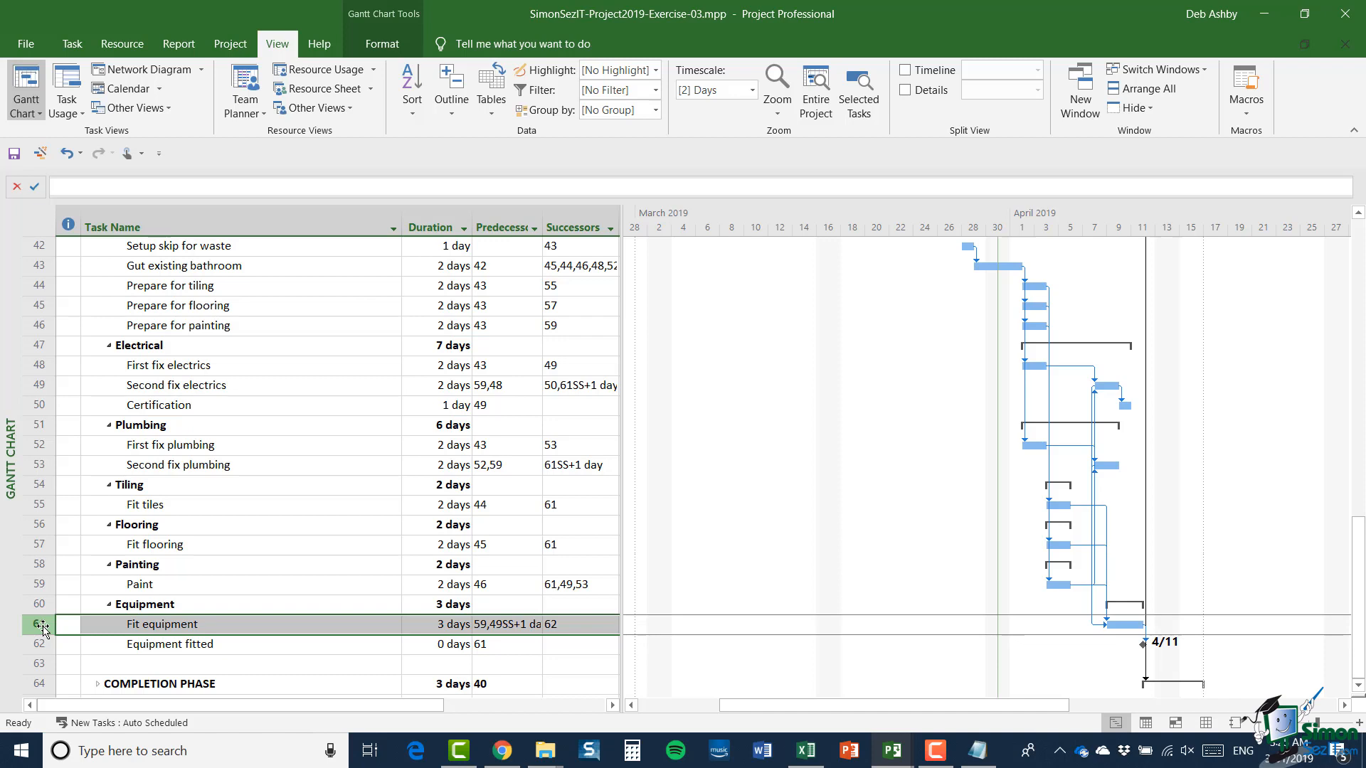
left_click(40, 644)
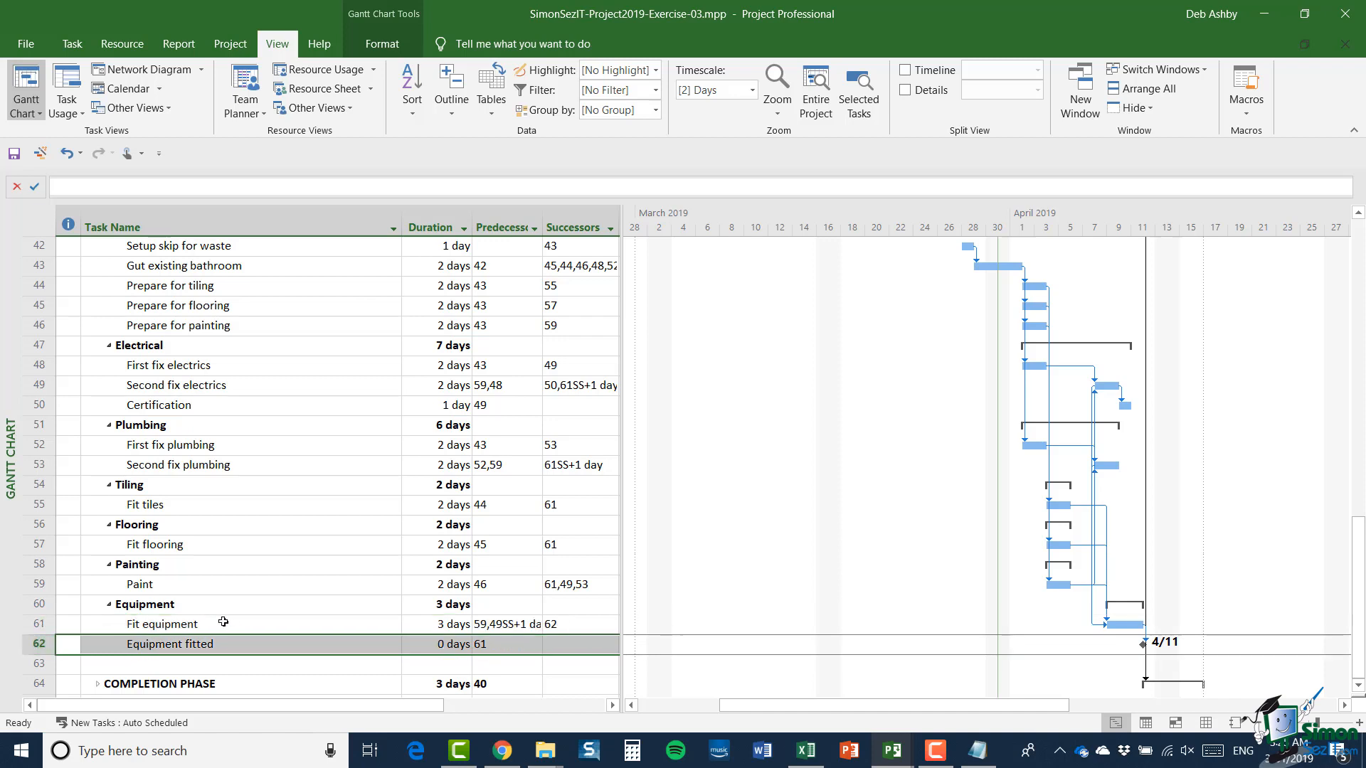
Step: Expand the COMPLETION PHASE and review its Resolve snags, Clean up and Refit complete tasks
scroll(150, 448, "down", 6)
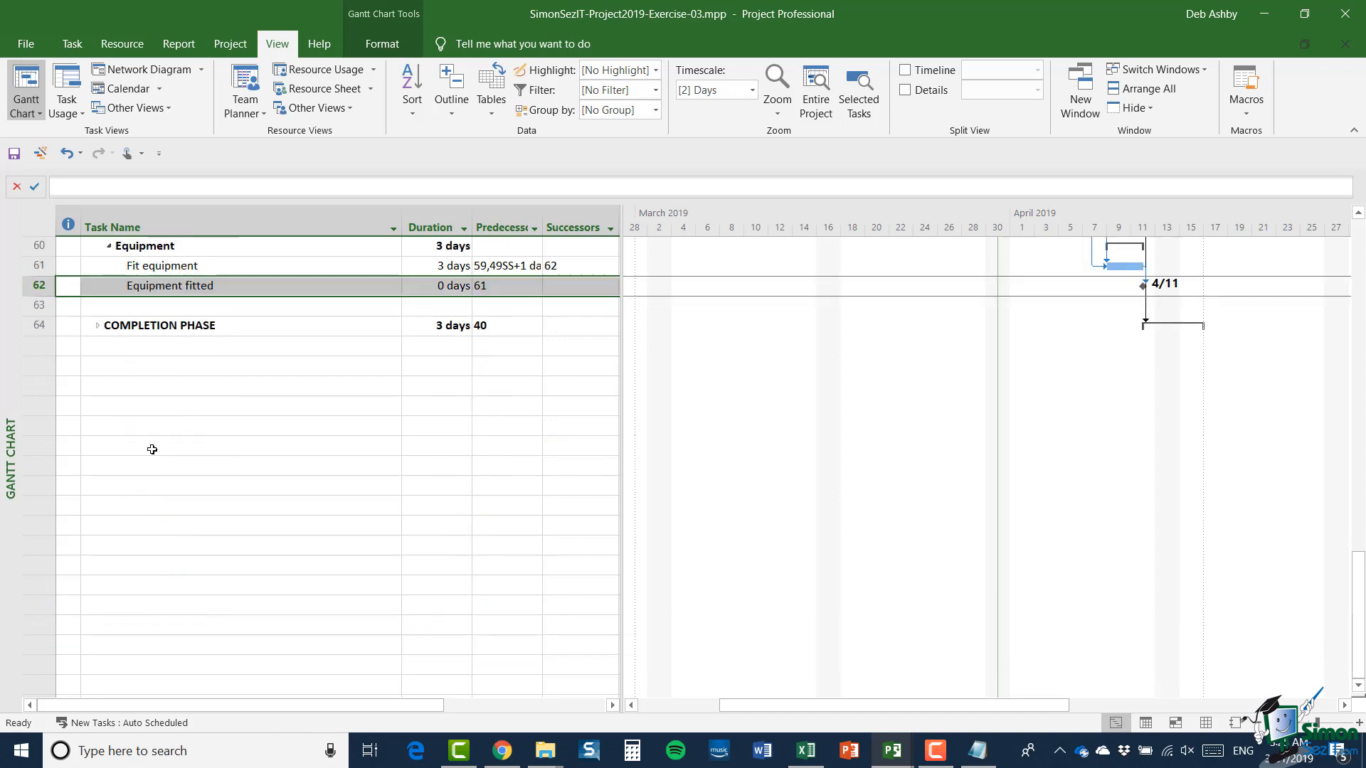
left_click(97, 325)
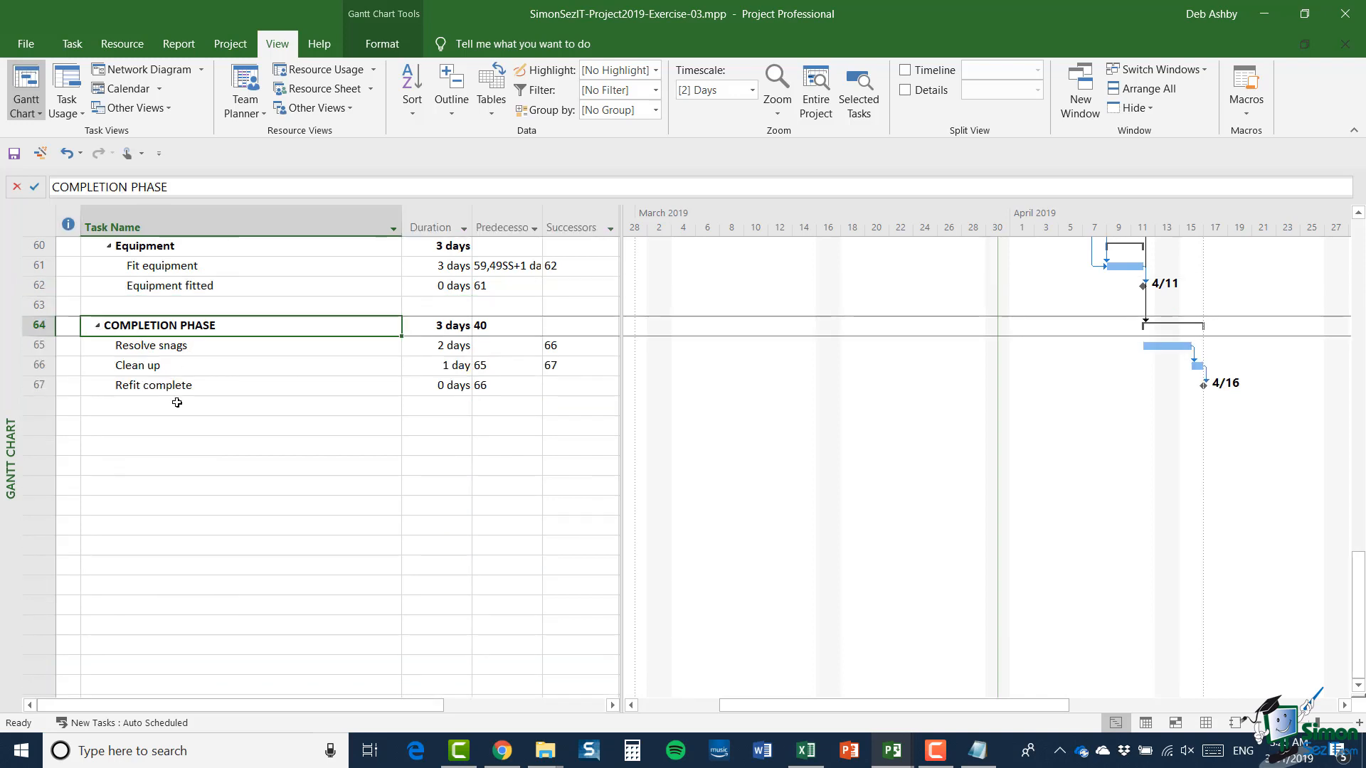
left_click(39, 346)
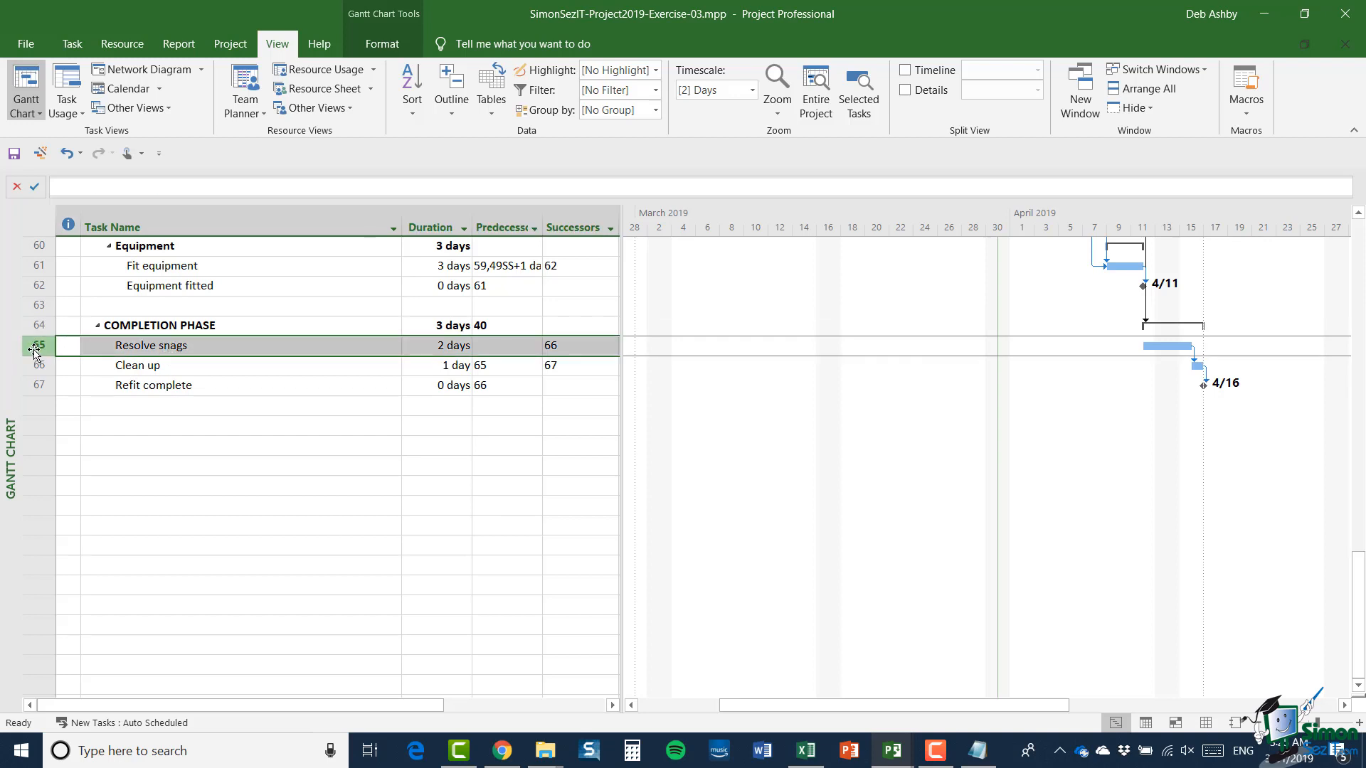
left_click(40, 365)
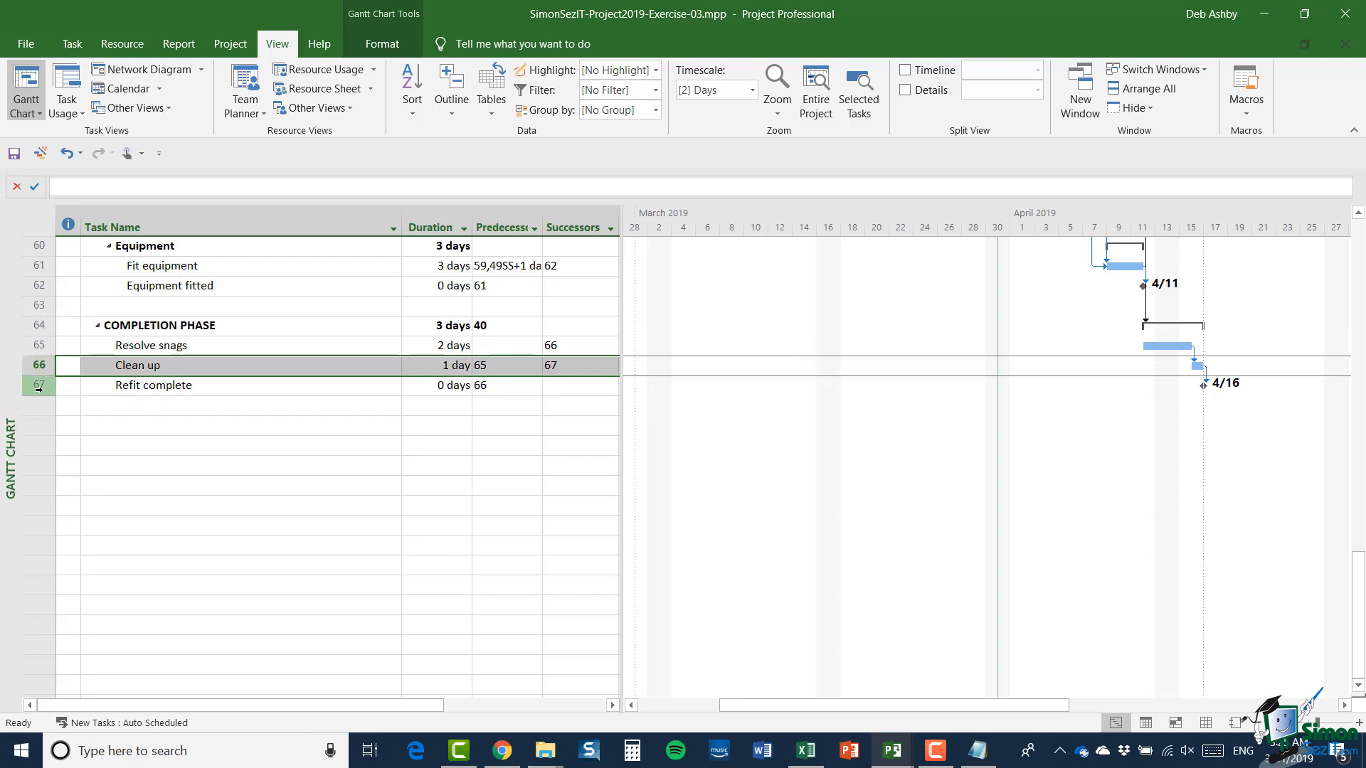
left_click(39, 385)
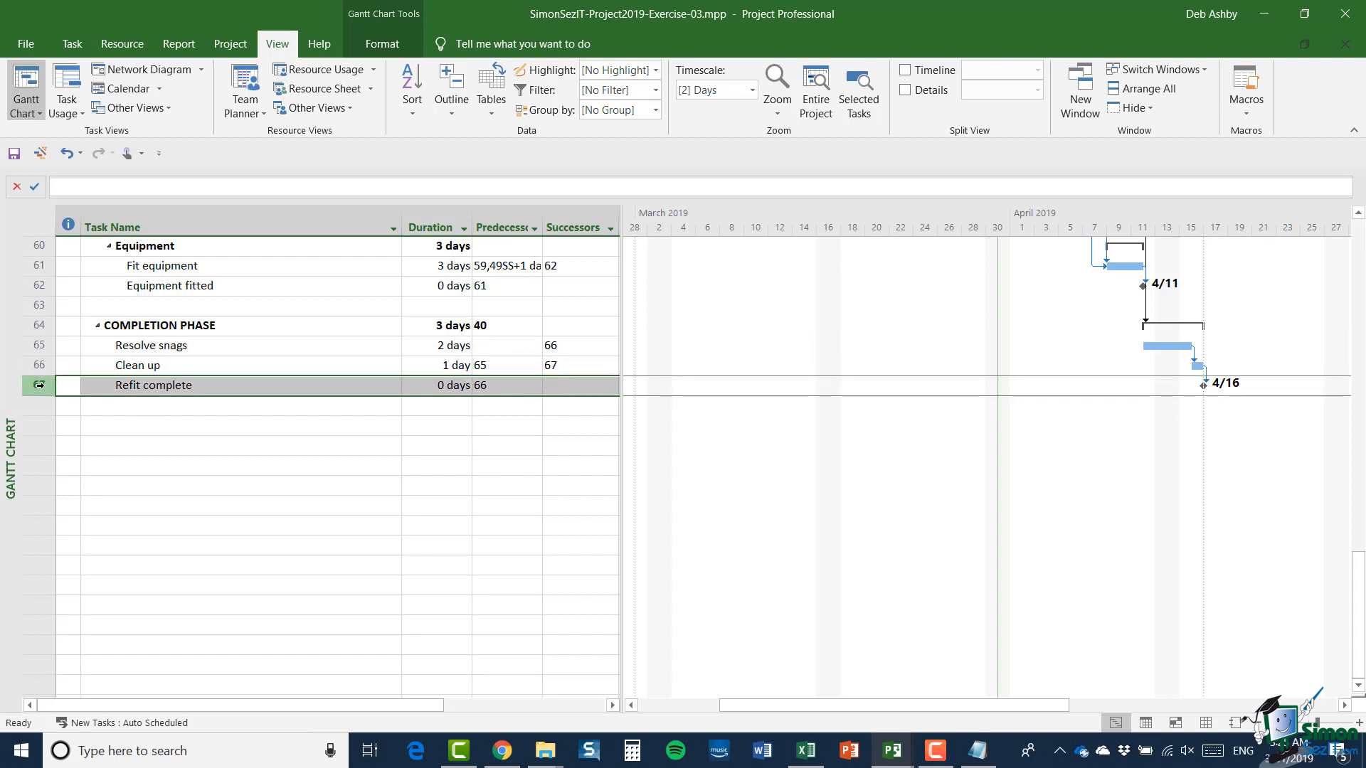